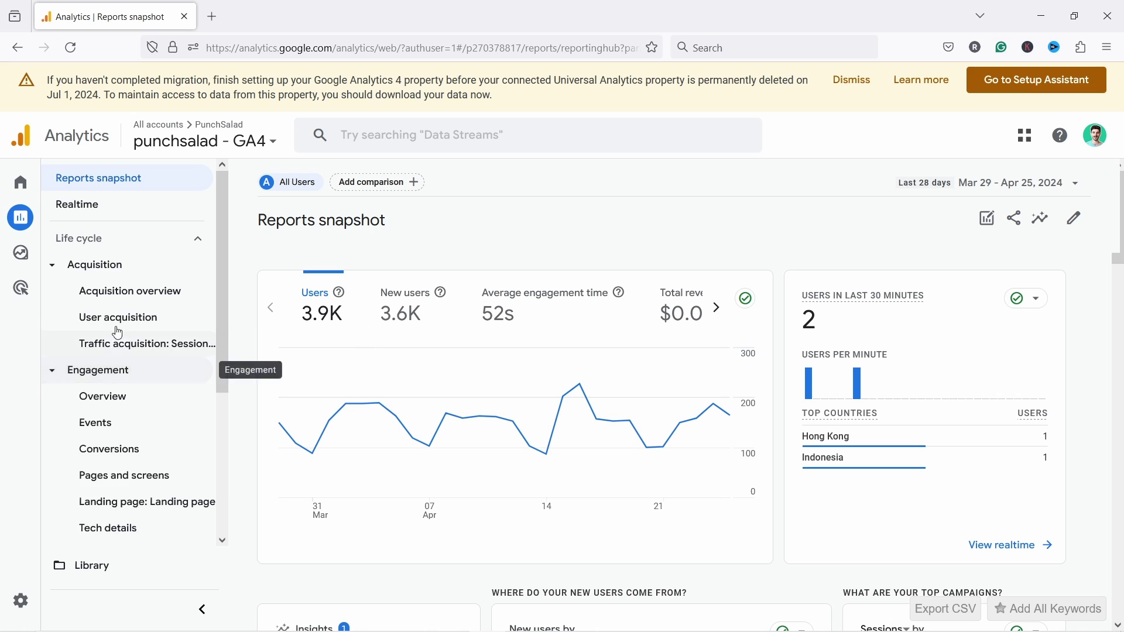
# - Open the report Library and start editing the Life cycle collection
pyautogui.scroll(-3, 116, 328)
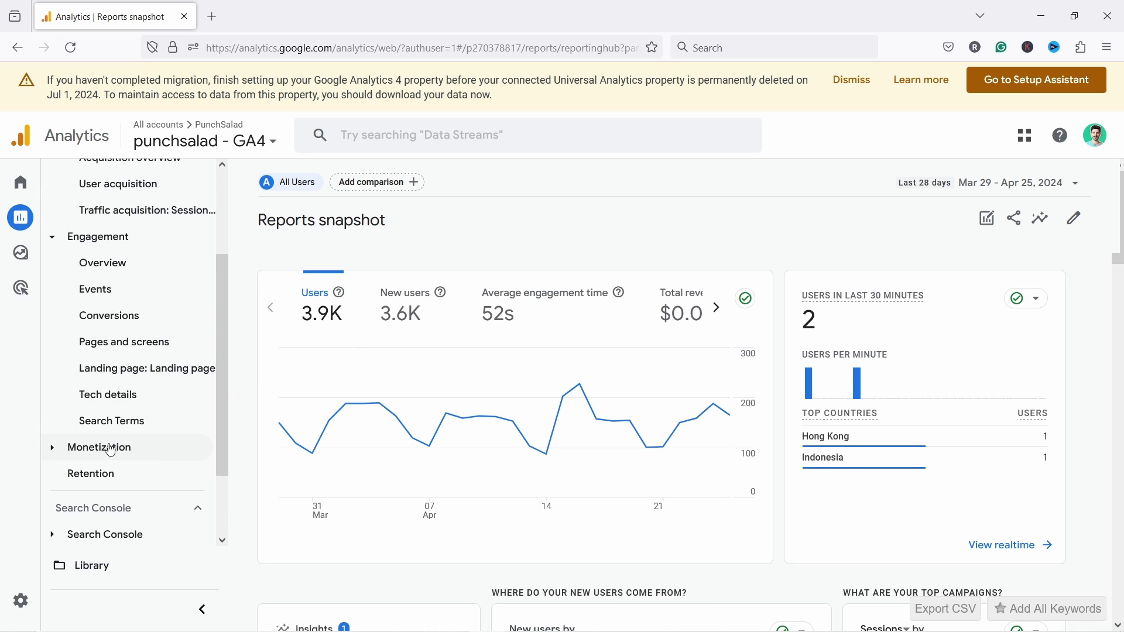
pyautogui.scroll(3, 148, 342)
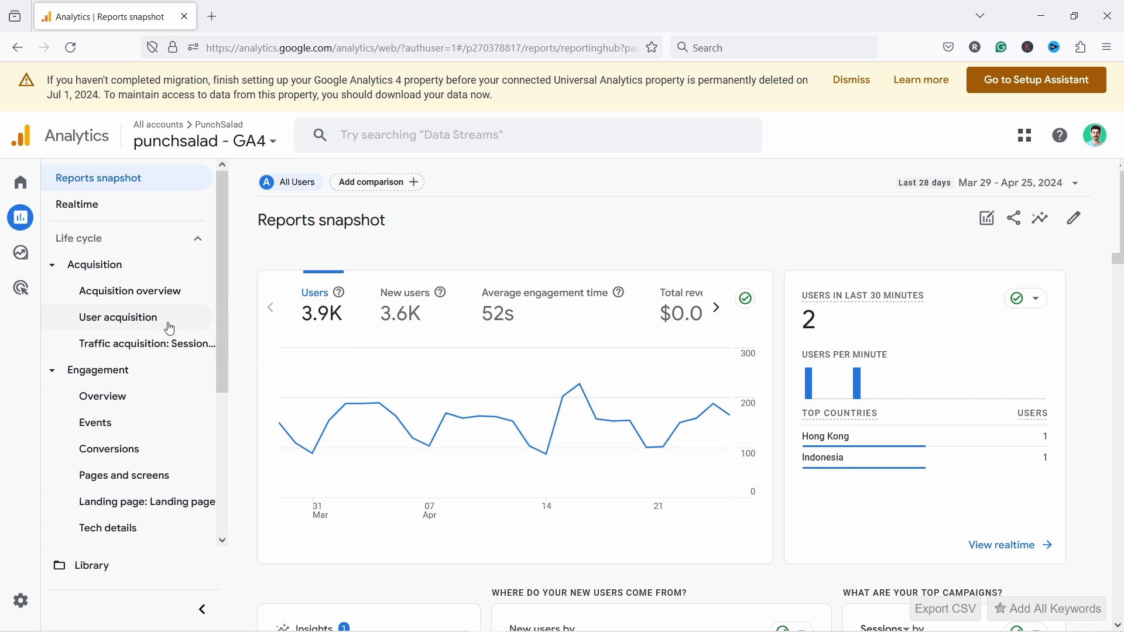
pyautogui.click(102, 572)
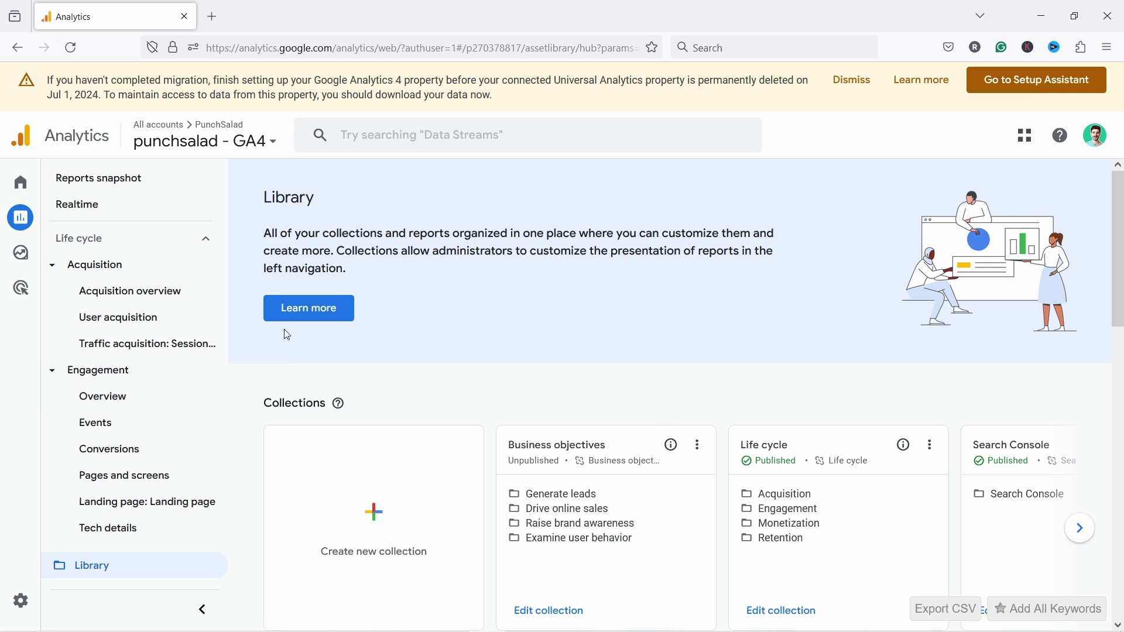
pyautogui.scroll(-2, 673, 374)
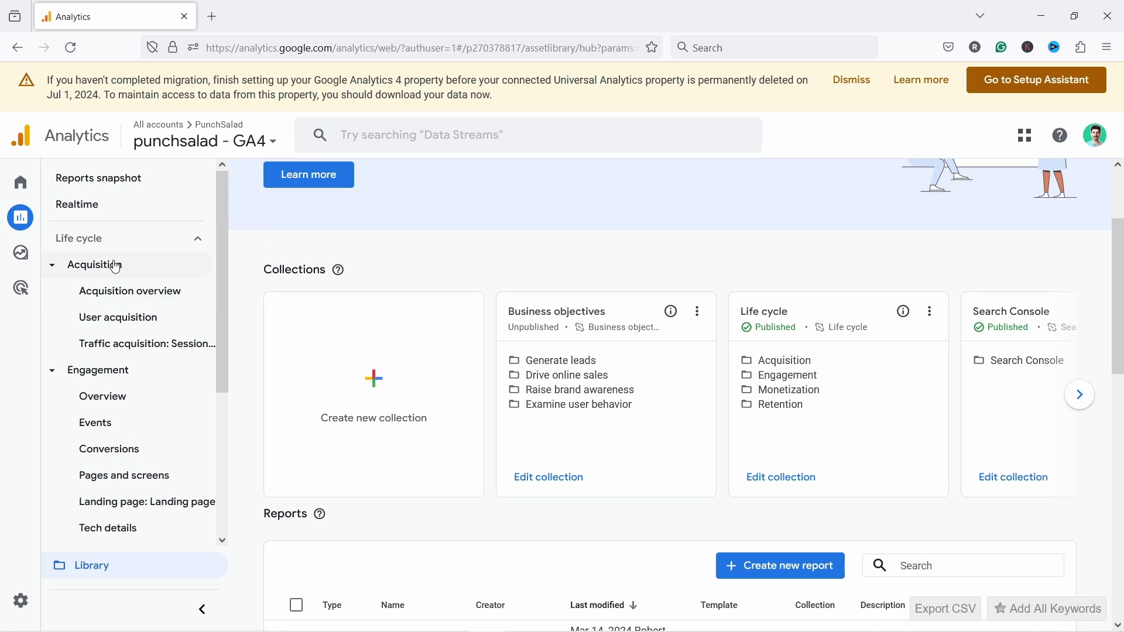
pyautogui.click(778, 477)
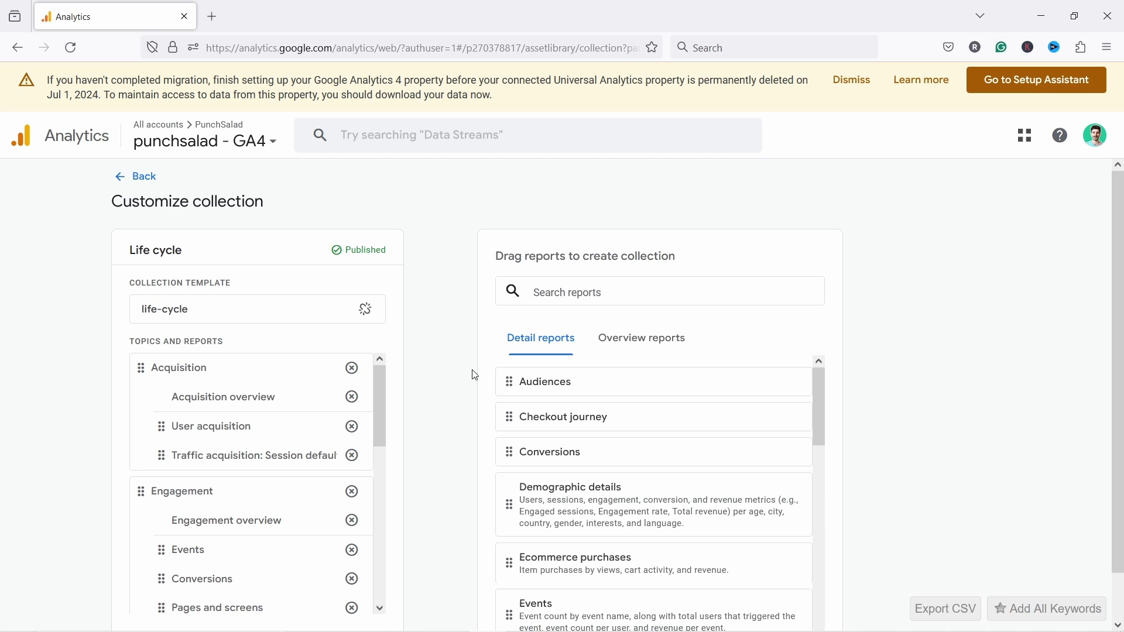
# - Rename the Life cycle collection as "Our Shop"
pyautogui.click(179, 252)
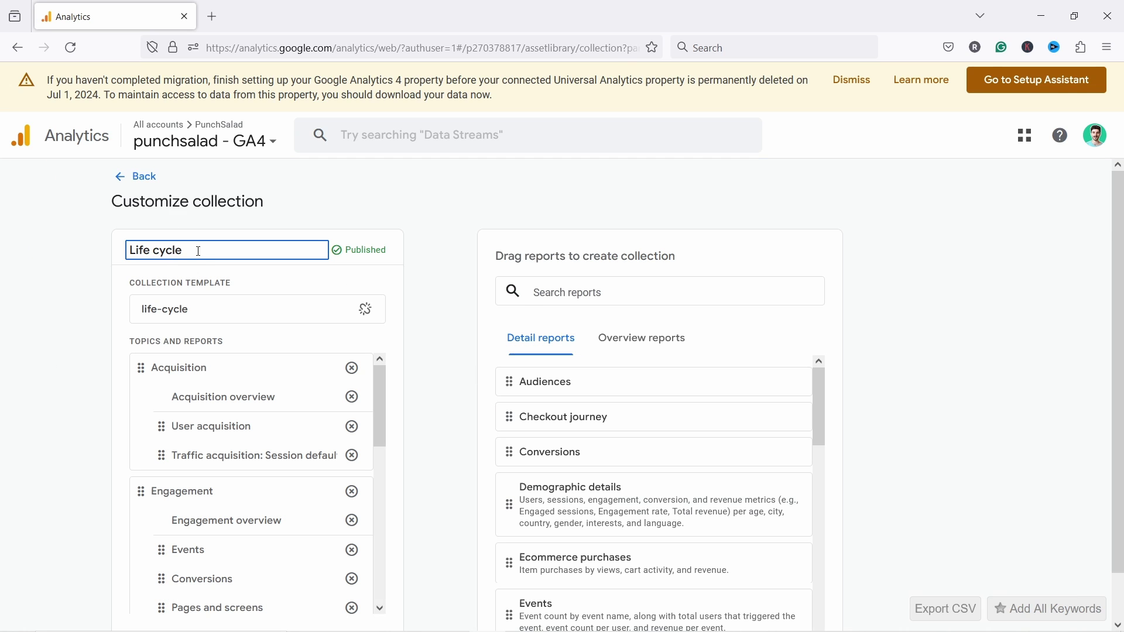
pyautogui.tripleClick(143, 248)
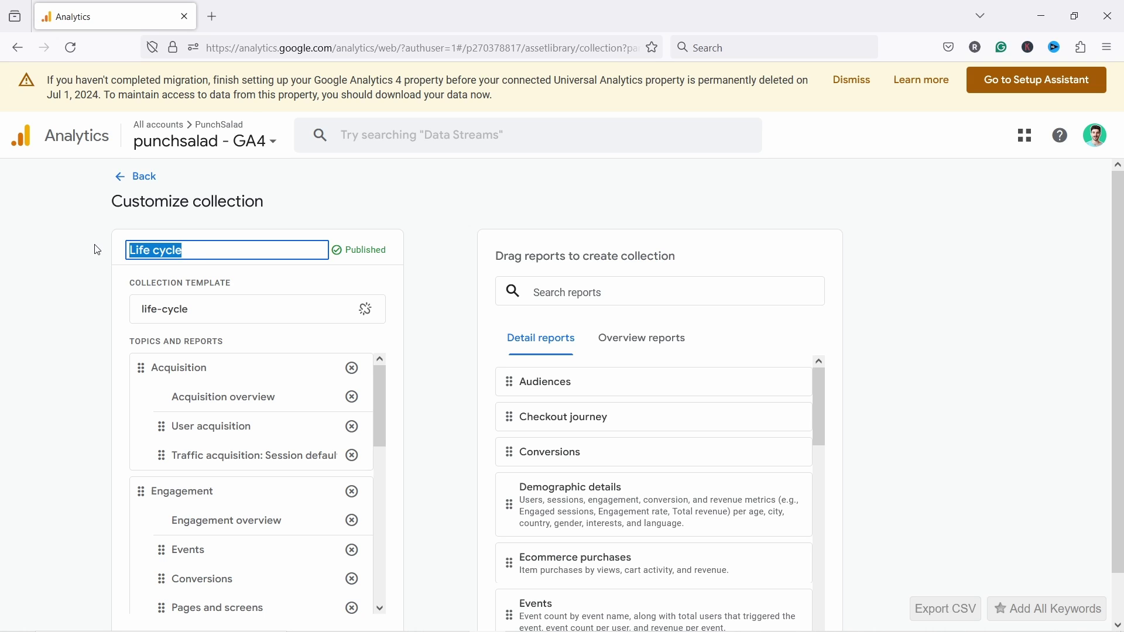
pyautogui.write('Our Sh')
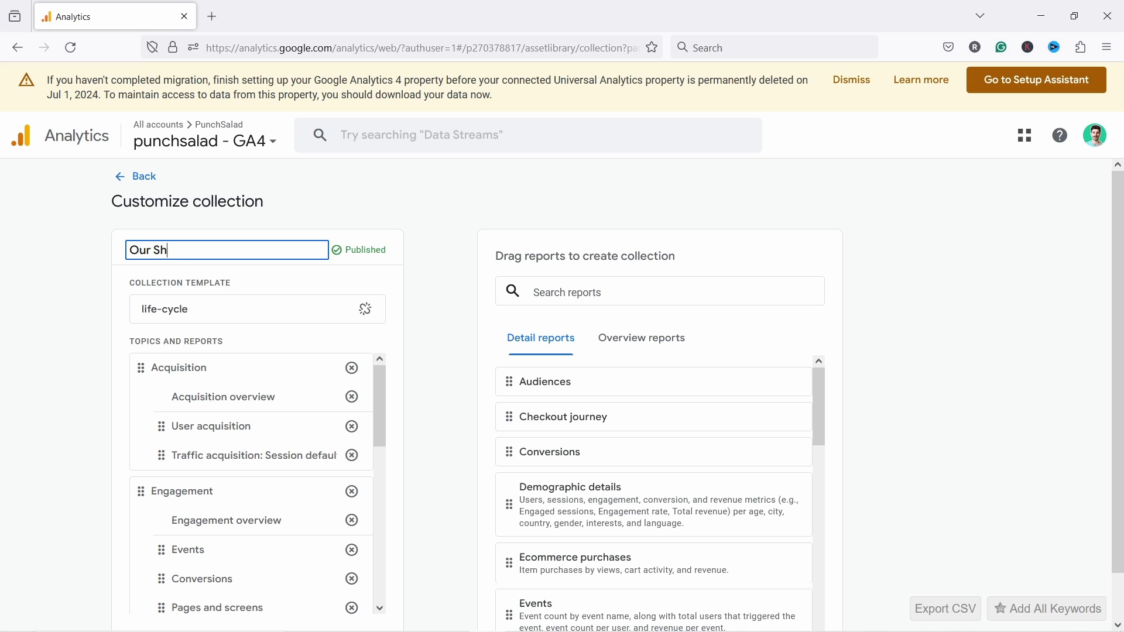
pyautogui.write('op')
pyautogui.scroll(-1, 196, 234)
pyautogui.click(136, 236)
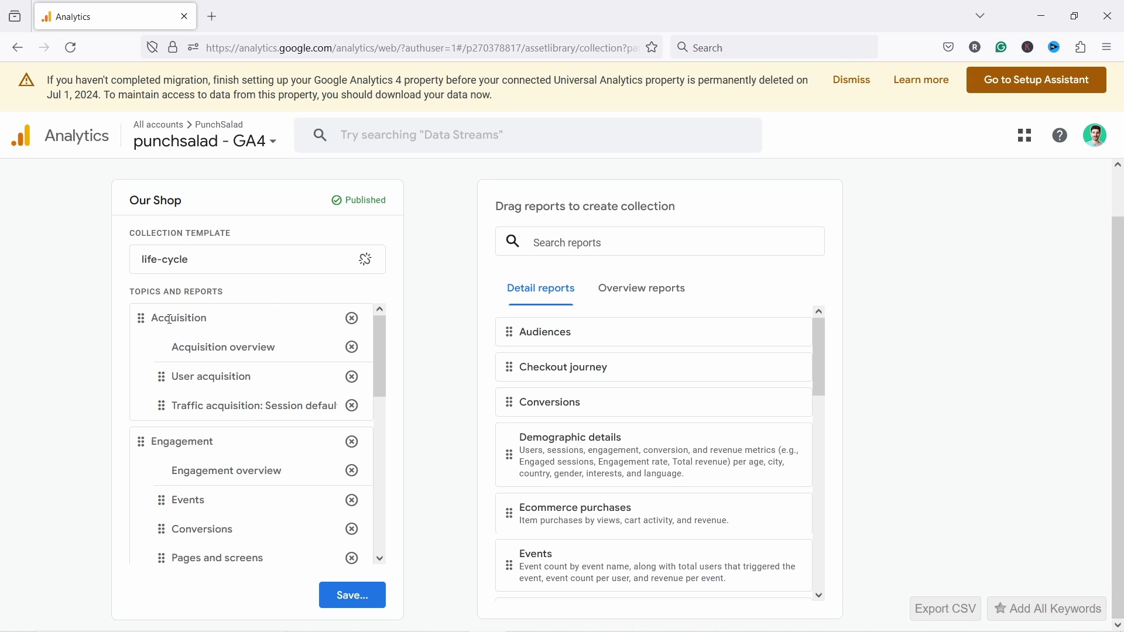
# - Remove the User acquisition report from the Acquisition topic and the Conversions report from the Engagement topic
pyautogui.click(351, 376)
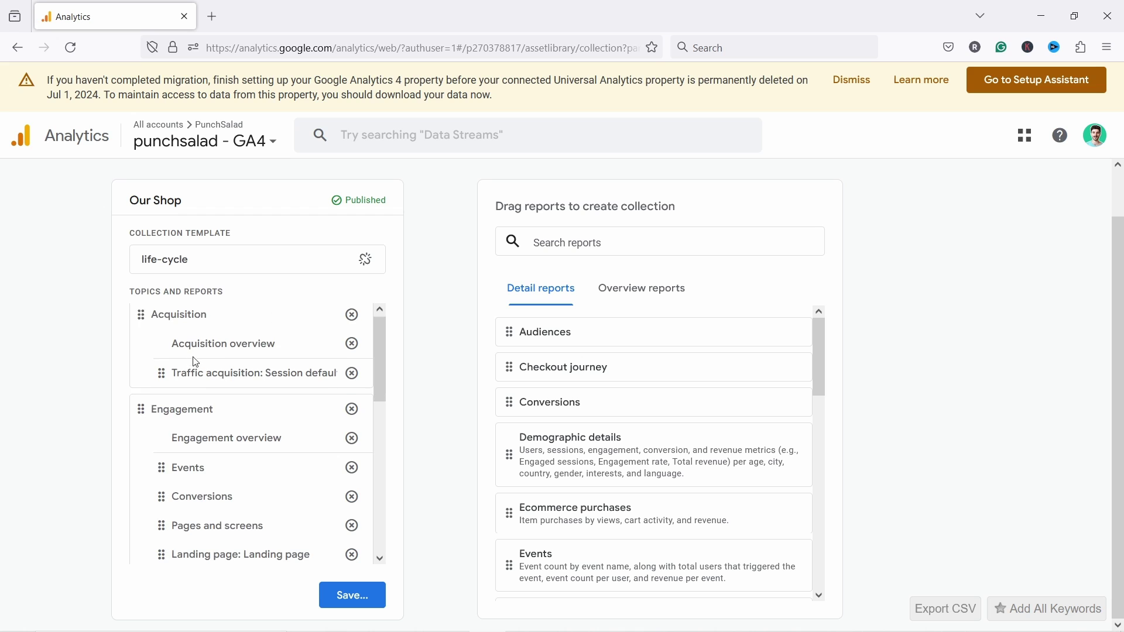
pyautogui.scroll(-2, 234, 331)
pyautogui.scroll(1, 221, 326)
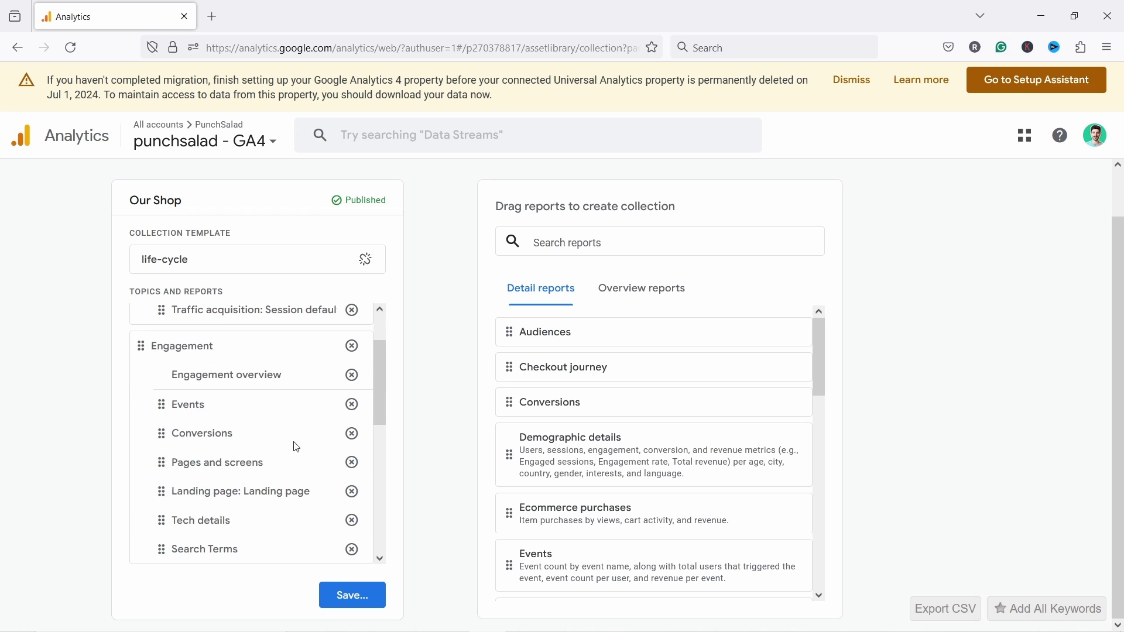
pyautogui.click(352, 433)
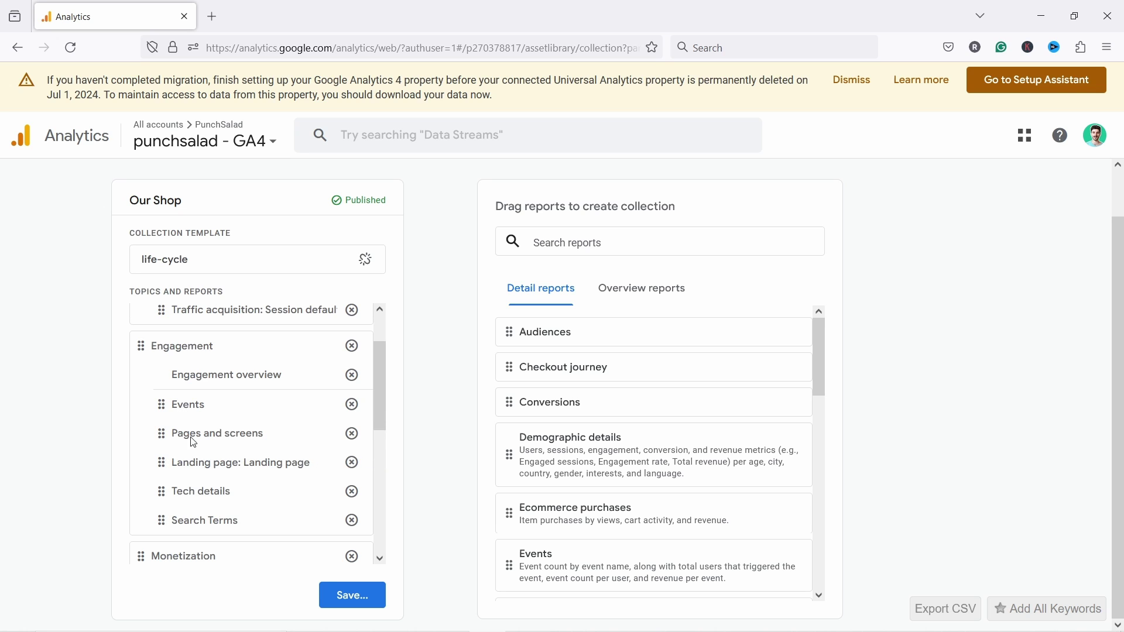
# - Review the collection's remaining topics and create a new topic named "Tech" below Retention
pyautogui.scroll(-2, 264, 468)
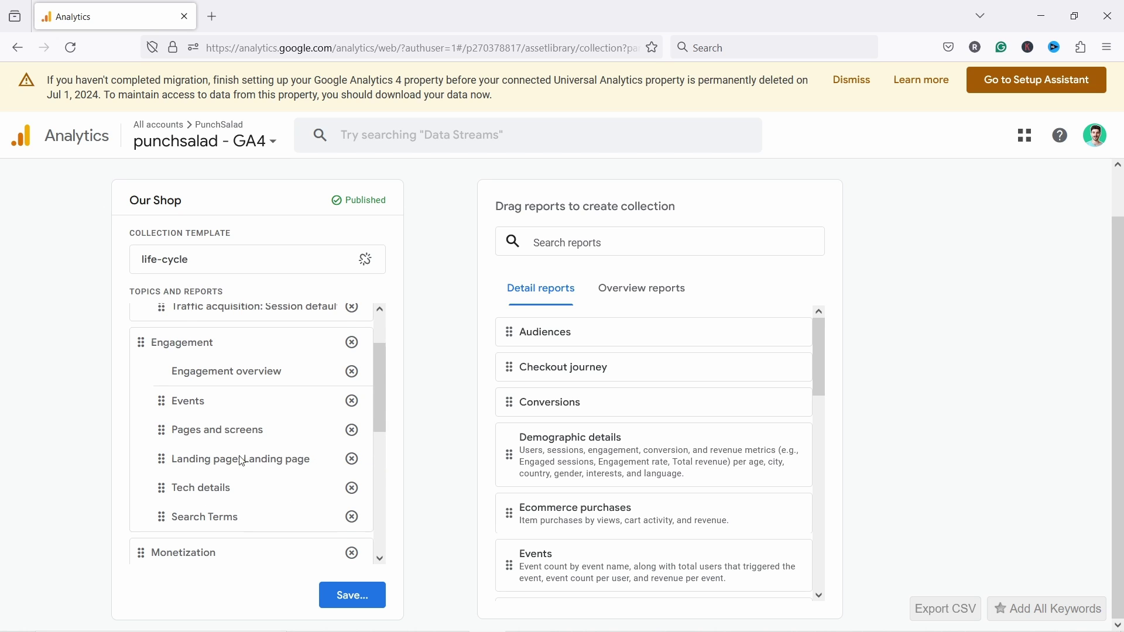
pyautogui.scroll(-3, 199, 409)
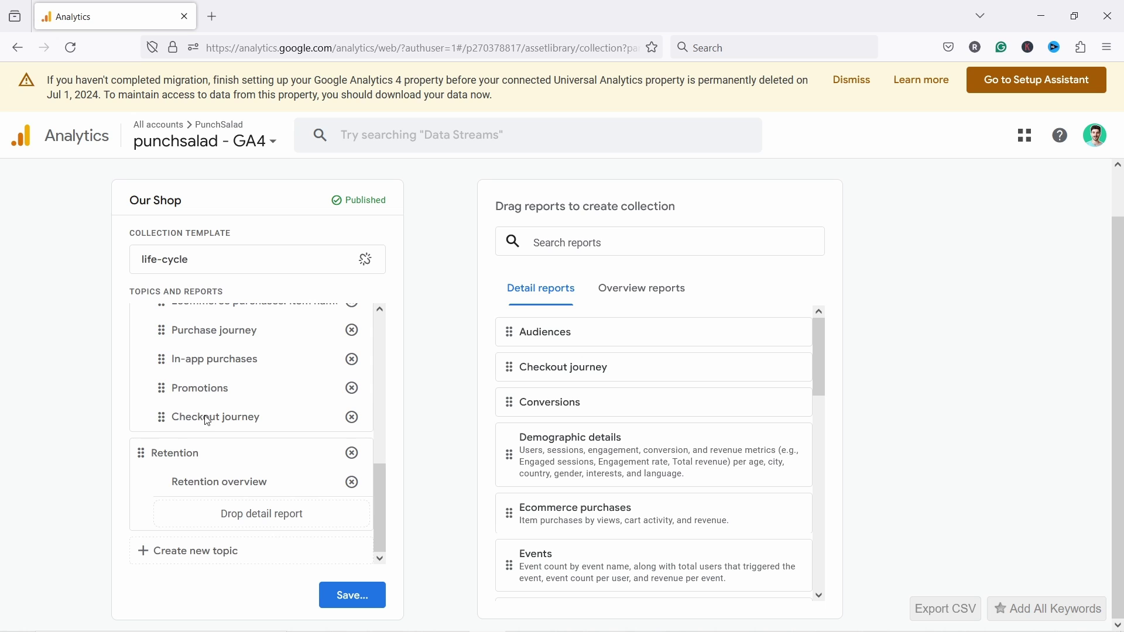
pyautogui.scroll(7, 199, 433)
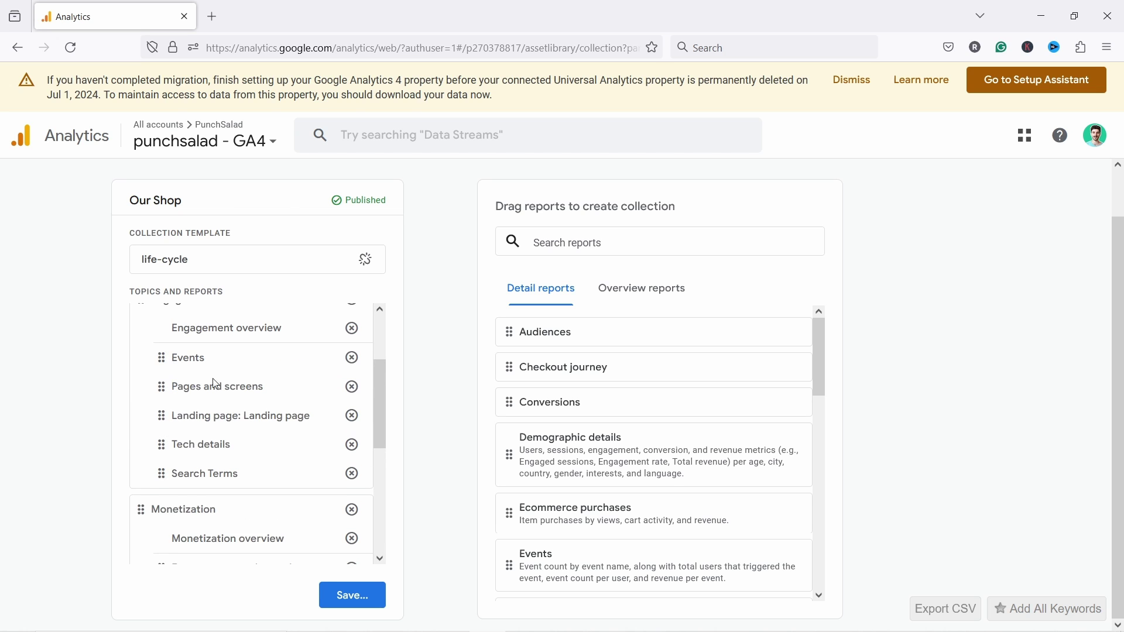
pyautogui.scroll(-1, 210, 416)
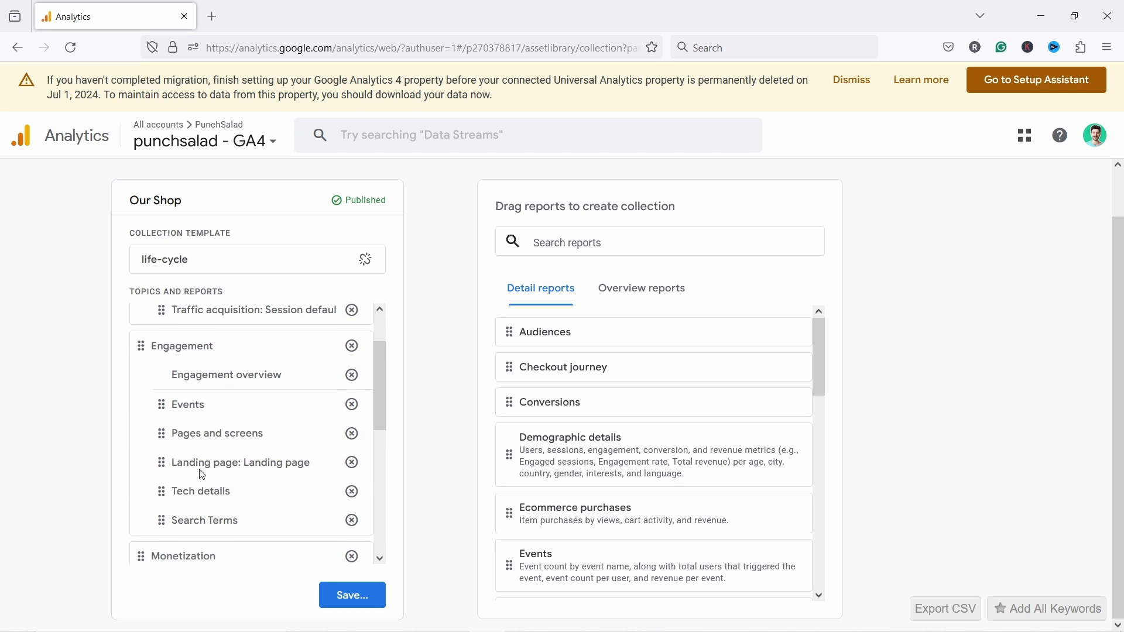
pyautogui.scroll(-2, 205, 474)
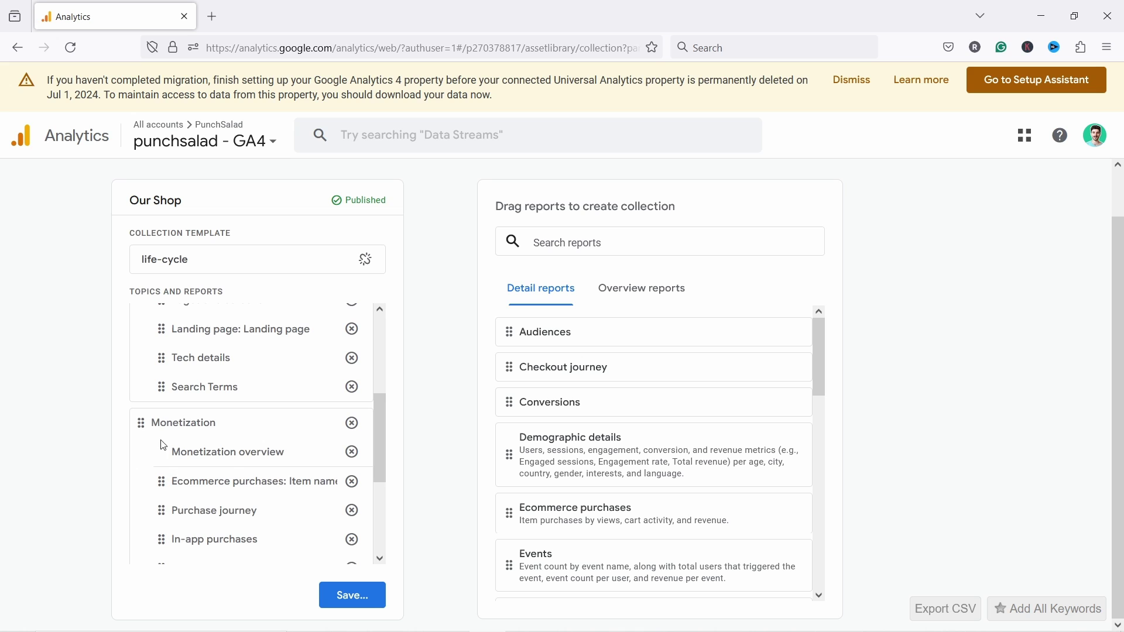
pyautogui.scroll(-3, 183, 428)
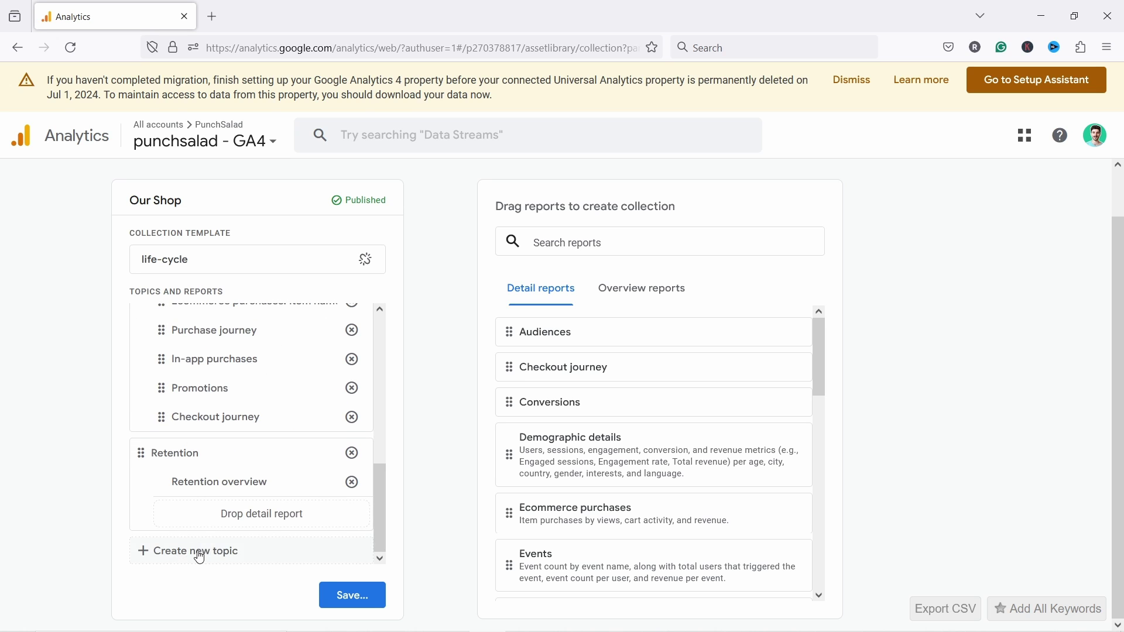
pyautogui.doubleClick(182, 450)
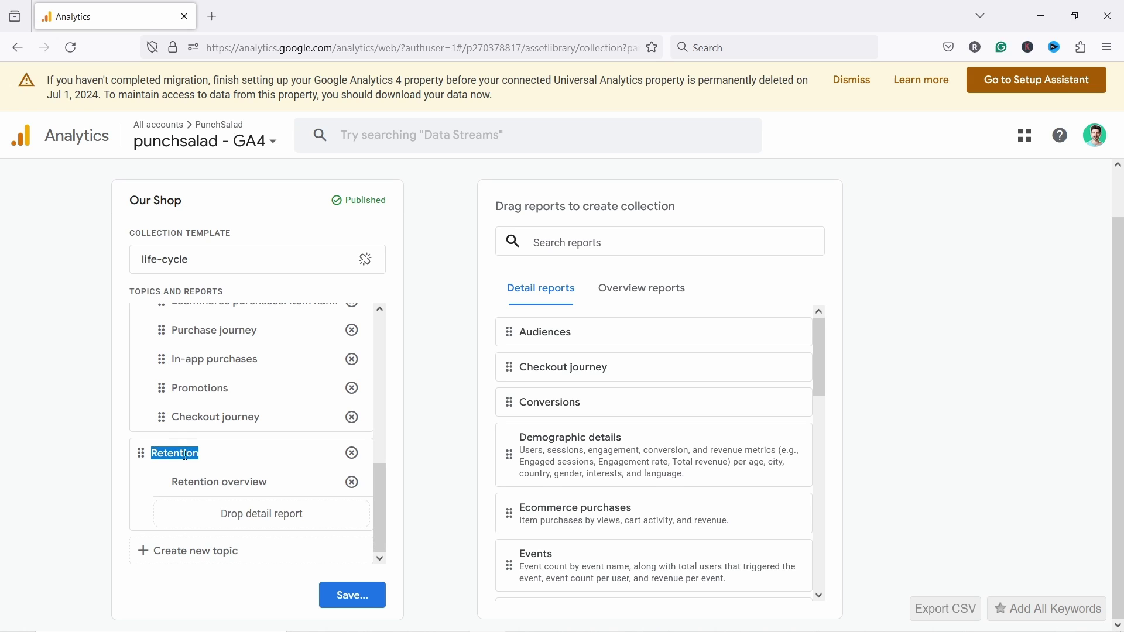
pyautogui.click(215, 464)
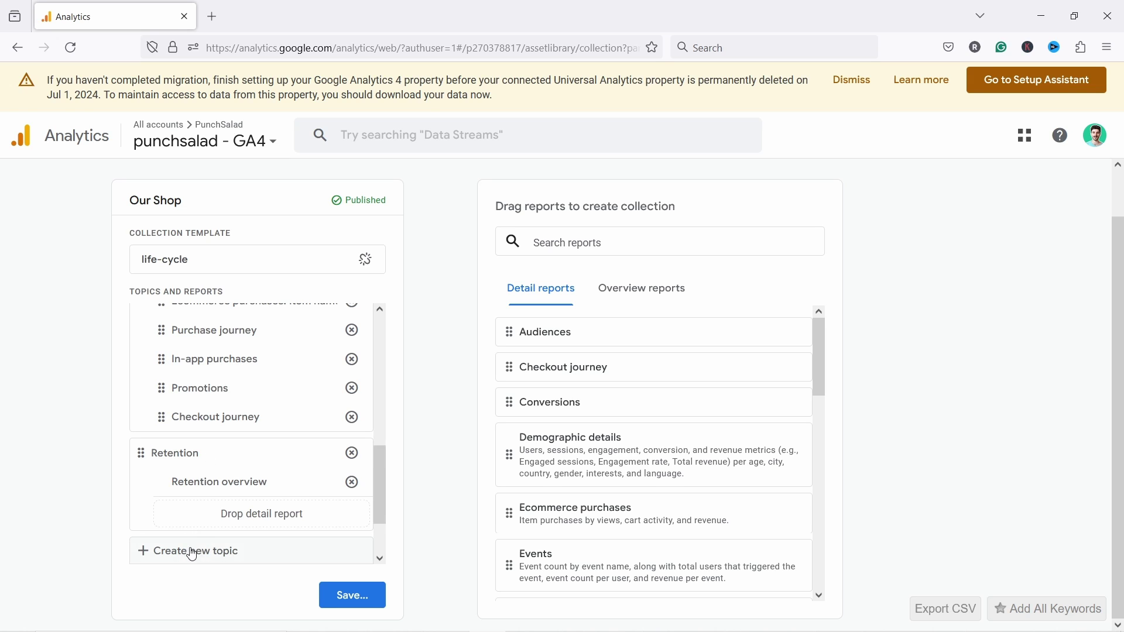
pyautogui.click(276, 539)
pyautogui.click(184, 503)
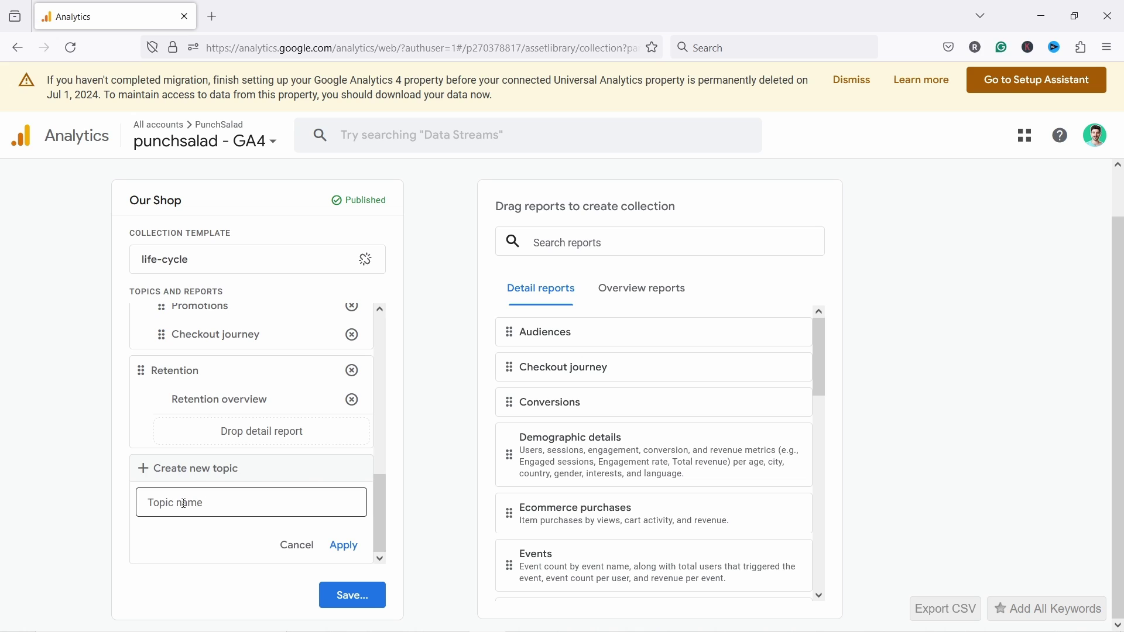
pyautogui.write('Tech')
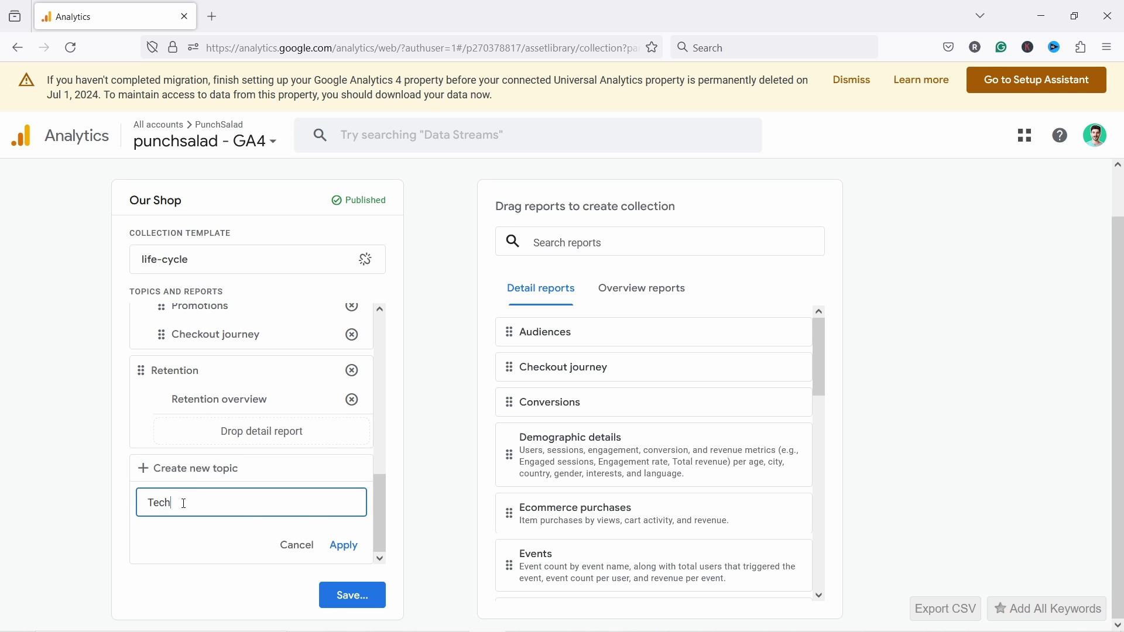
pyautogui.click(344, 546)
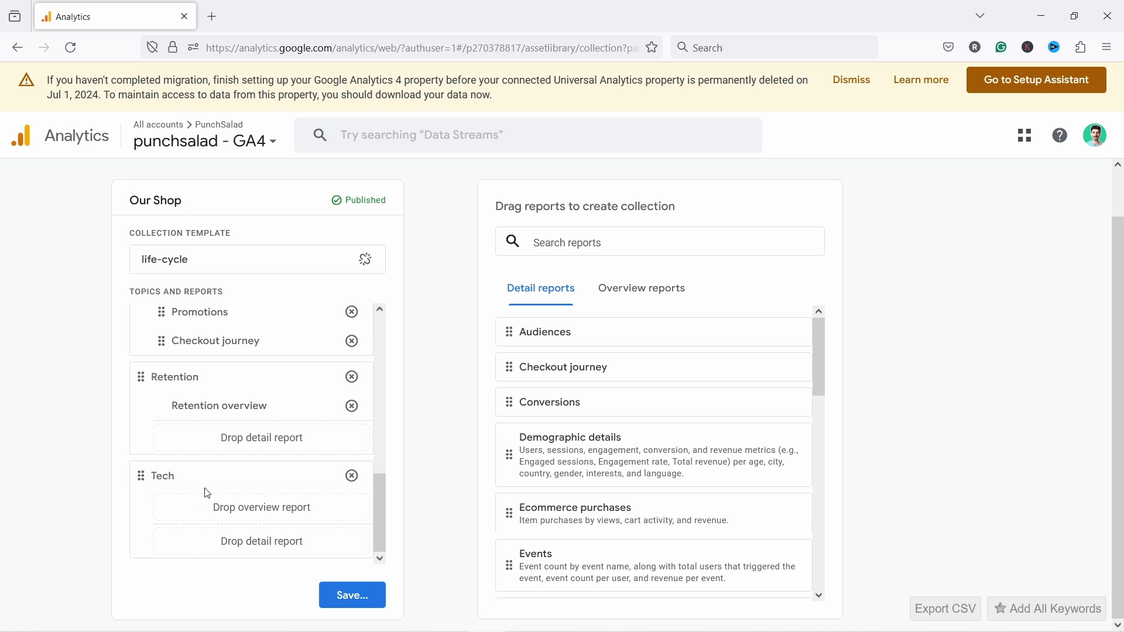
# - Remove the Tech details report from the Engagement topic
pyautogui.scroll(8, 208, 493)
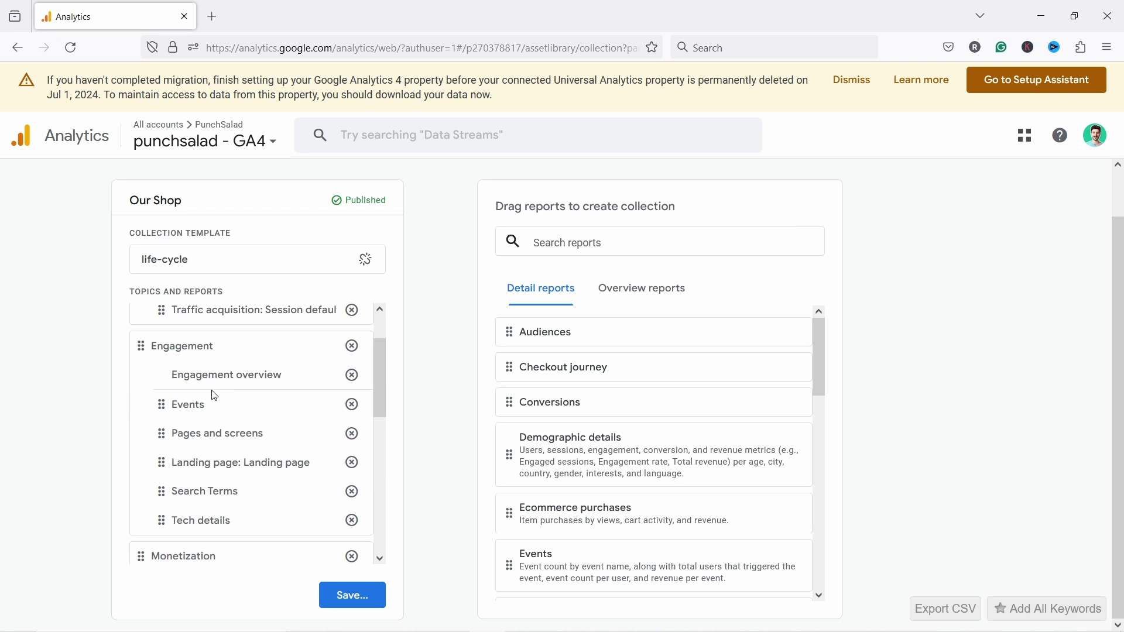
pyautogui.scroll(-2, 222, 469)
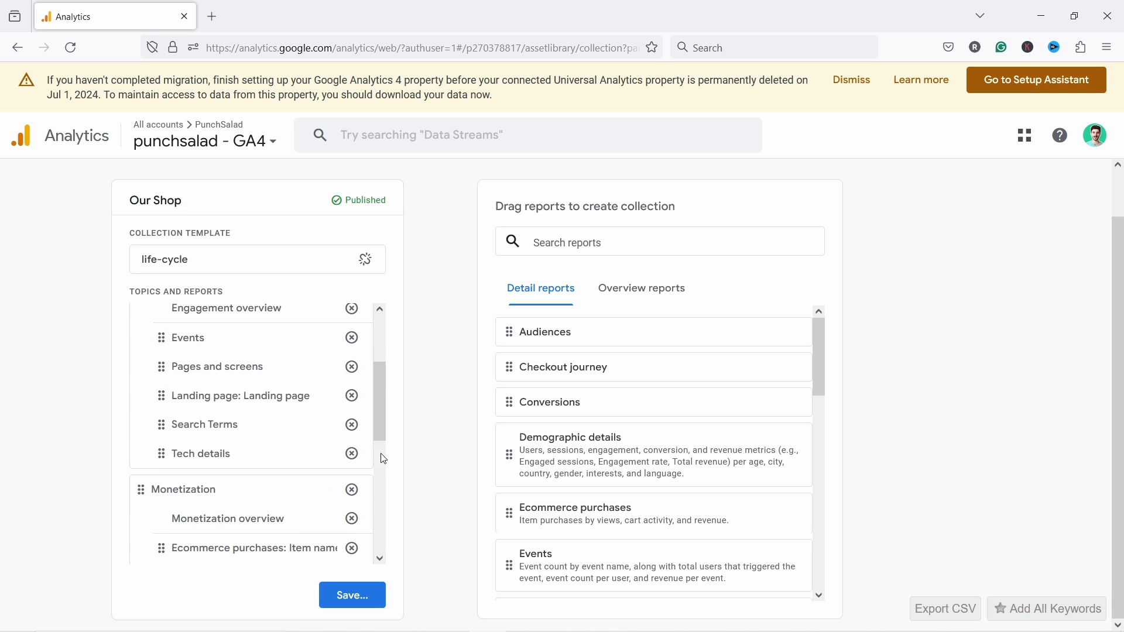
pyautogui.click(355, 460)
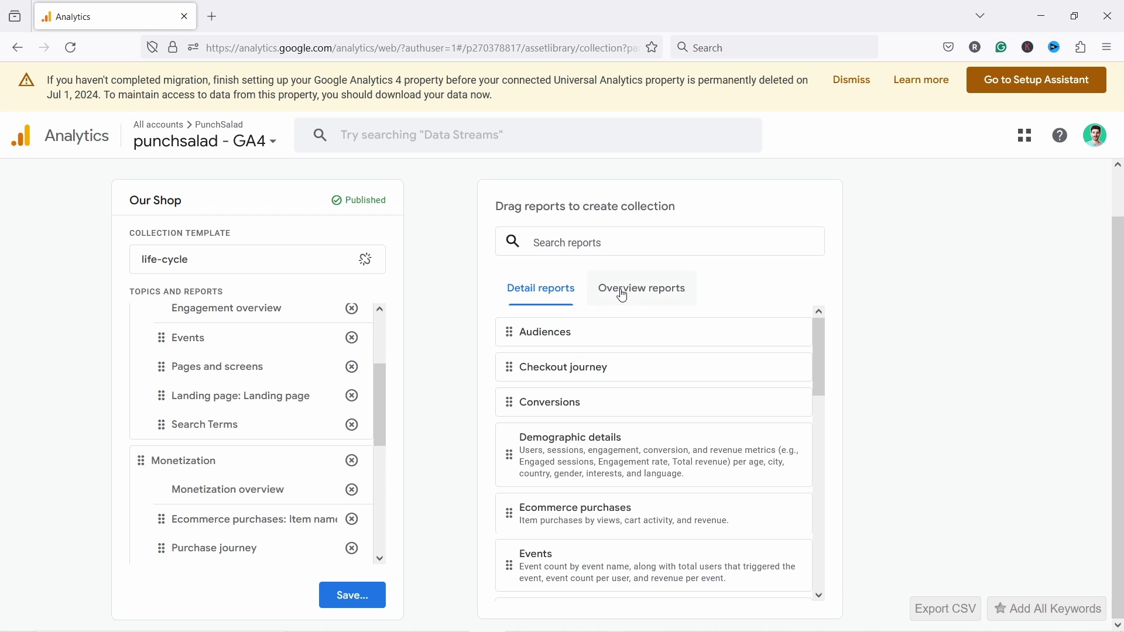
# - Search the detail reports for "tech" and add Tech details as a detail report in the Tech topic
pyautogui.click(613, 241)
pyautogui.write('tech')
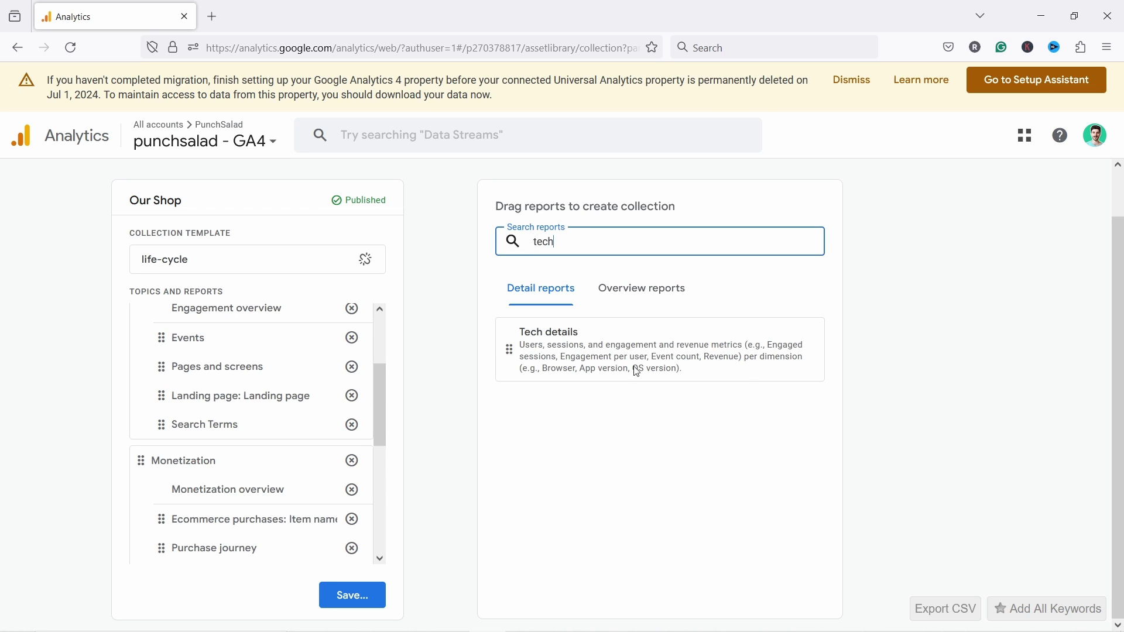
pyautogui.scroll(-5, 316, 401)
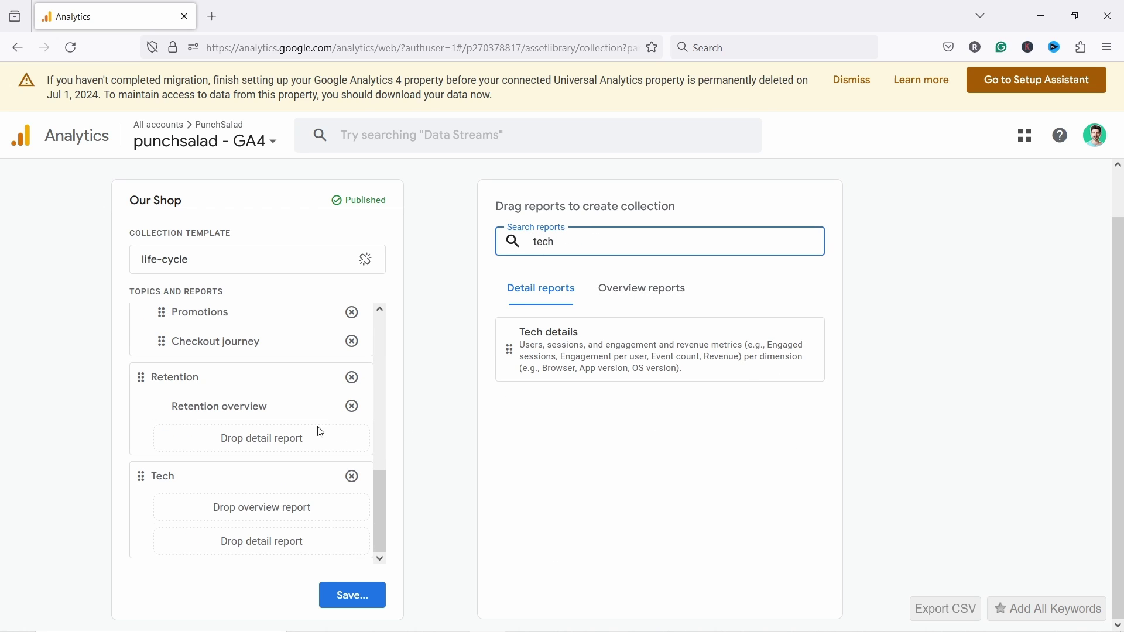
pyautogui.moveTo(502, 352); pyautogui.dragTo(632, 350)
pyautogui.moveTo(251, 585); pyautogui.dragTo(245, 531)
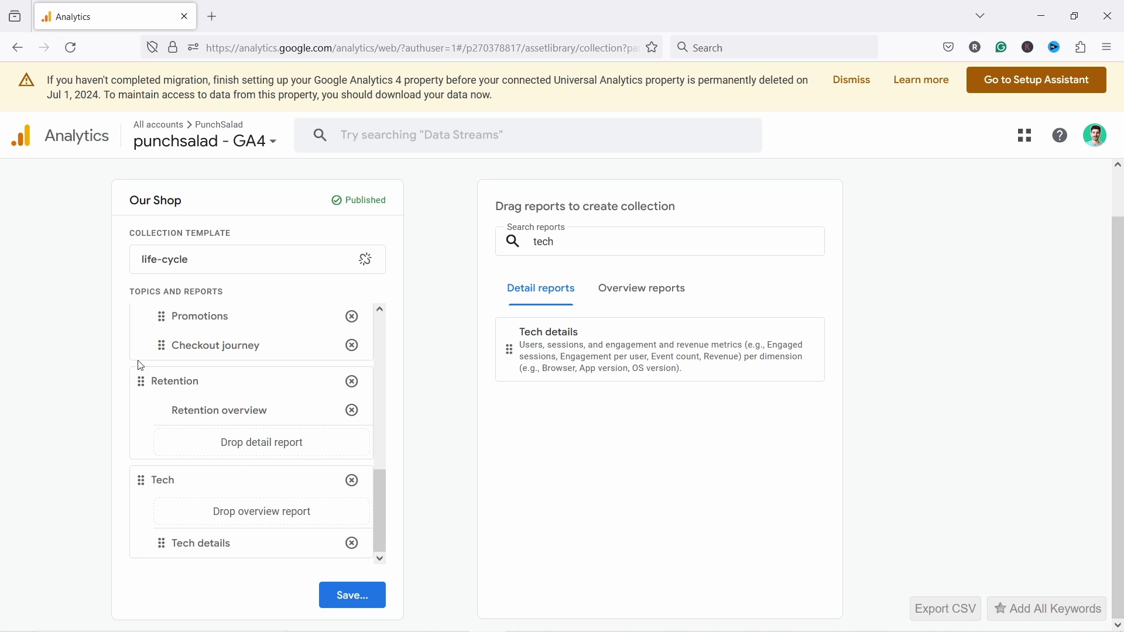
# - Delete the Retention topic and save the changes to the Our Shop collection
pyautogui.click(352, 383)
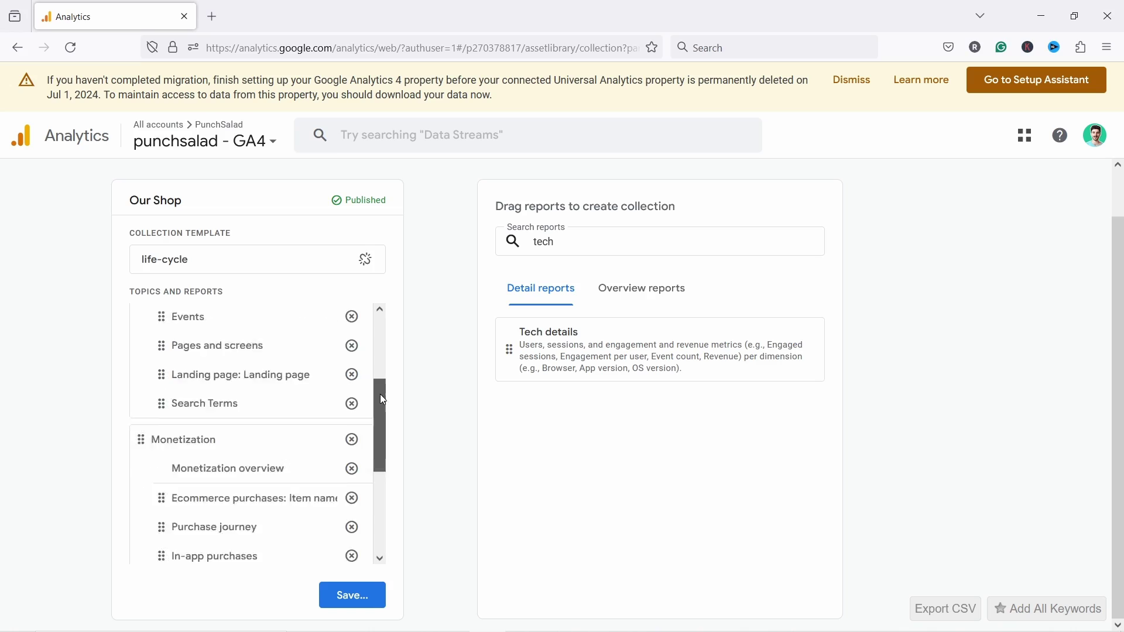
pyautogui.scroll(3, 380, 395)
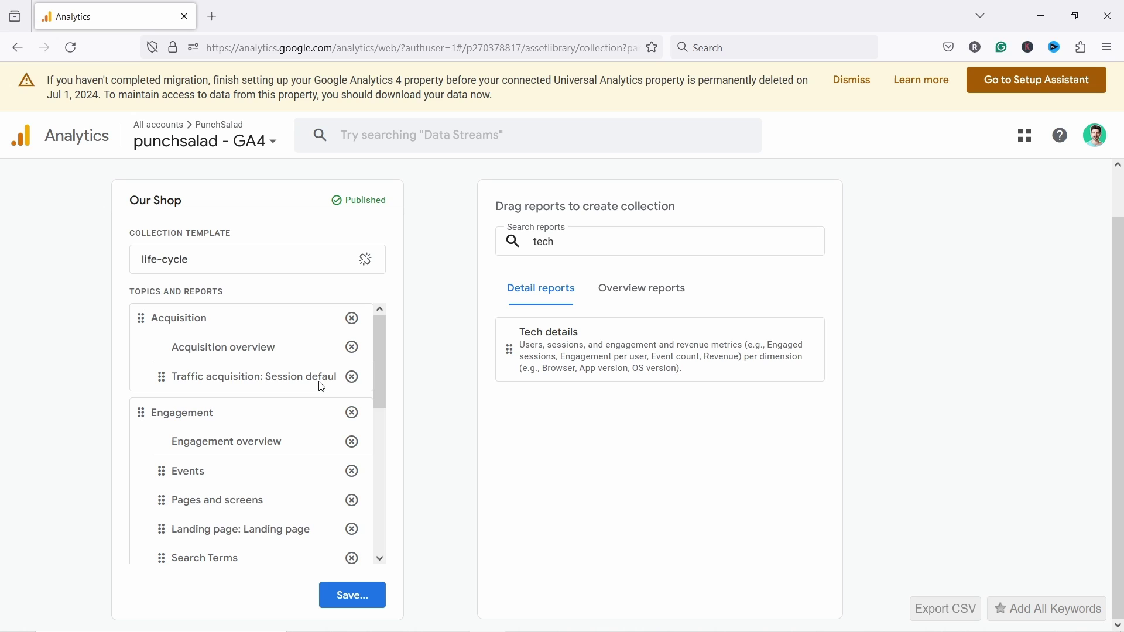
pyautogui.click(359, 600)
pyautogui.click(416, 523)
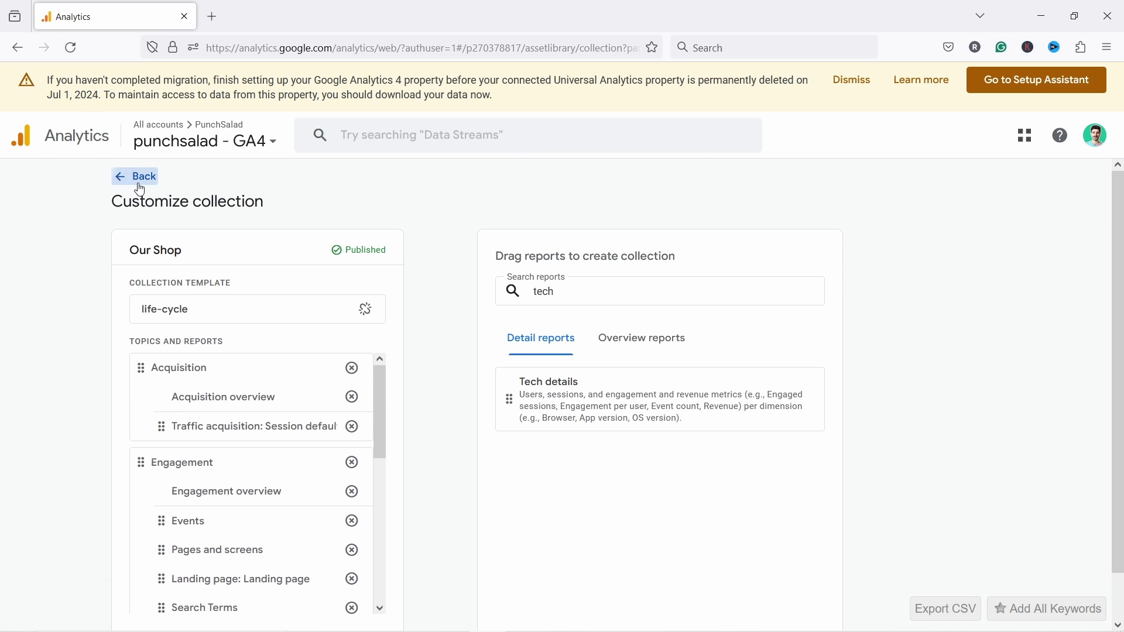
# - Return from the collection editor to the Library and go to its list of reports
pyautogui.click(126, 176)
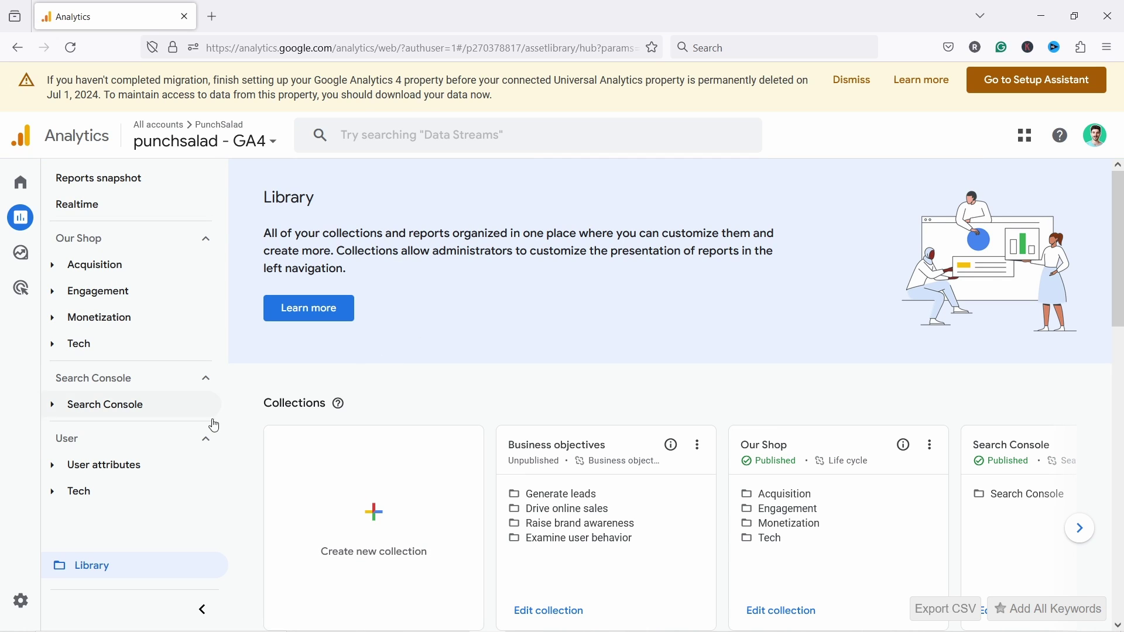
pyautogui.click(94, 266)
pyautogui.moveTo(1119, 249); pyautogui.dragTo(998, 419)
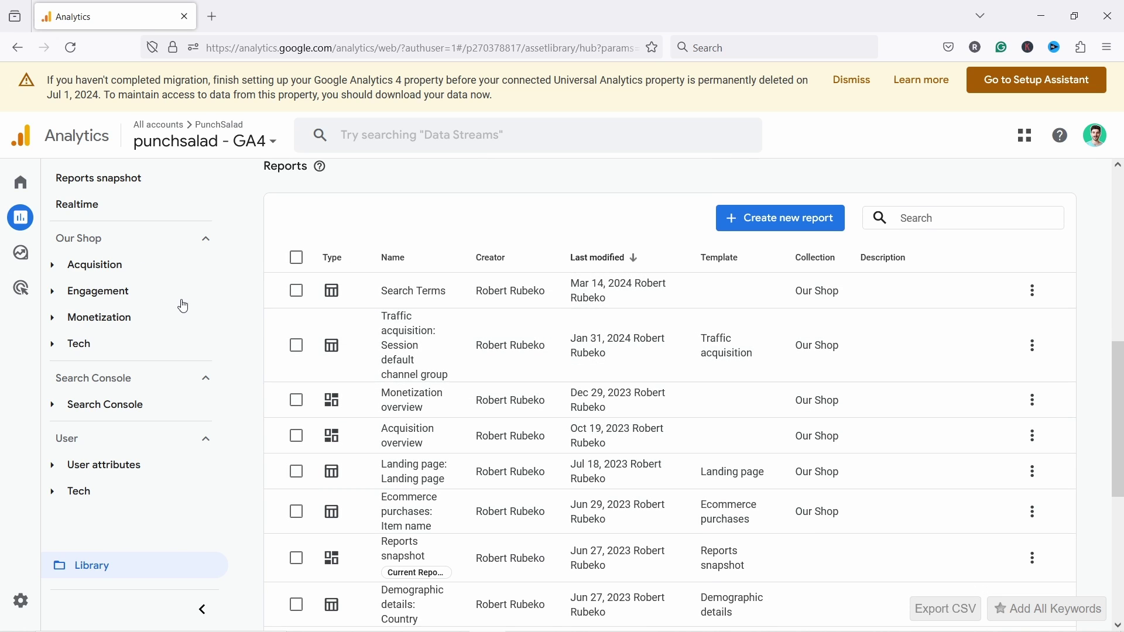
# - Create a new detail report from the Traffic acquisition template
pyautogui.click(756, 224)
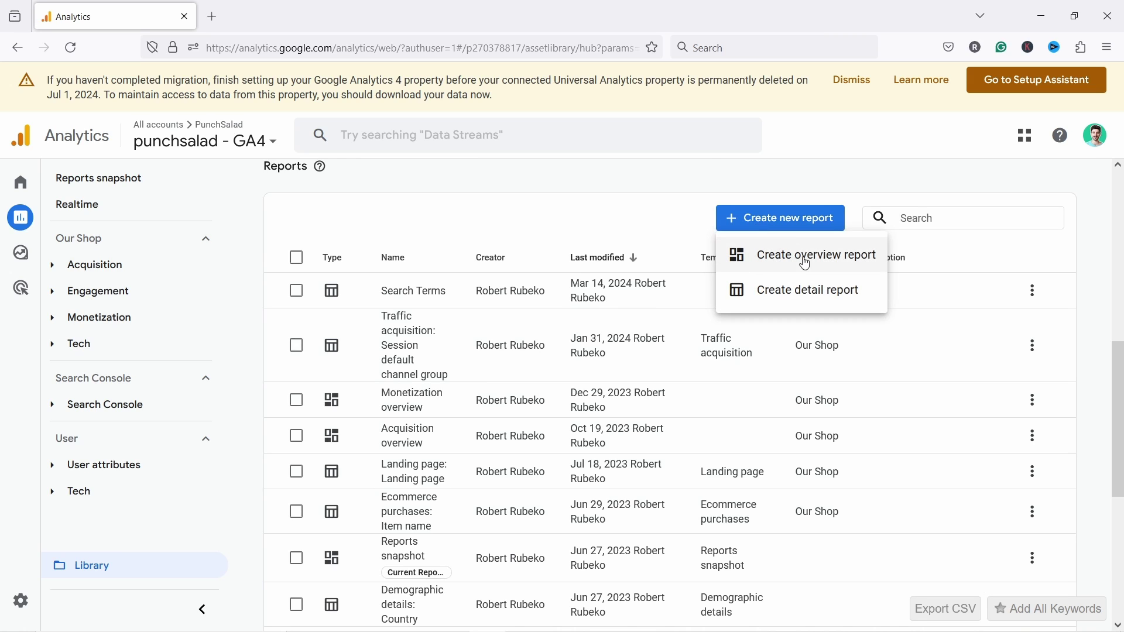
pyautogui.click(797, 305)
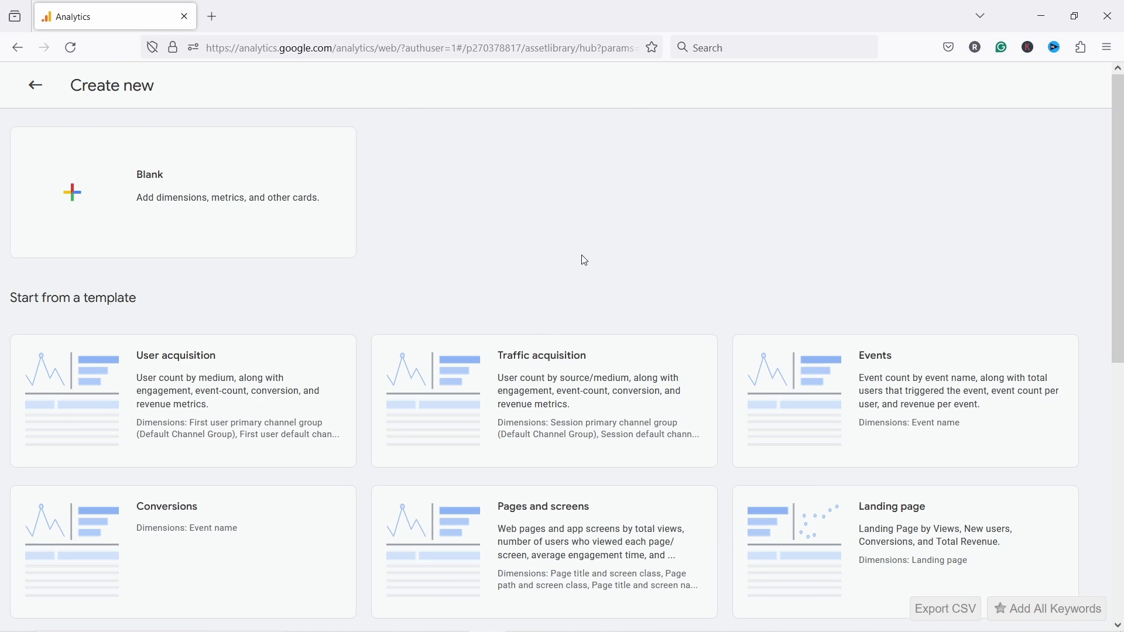
pyautogui.scroll(-3, 591, 245)
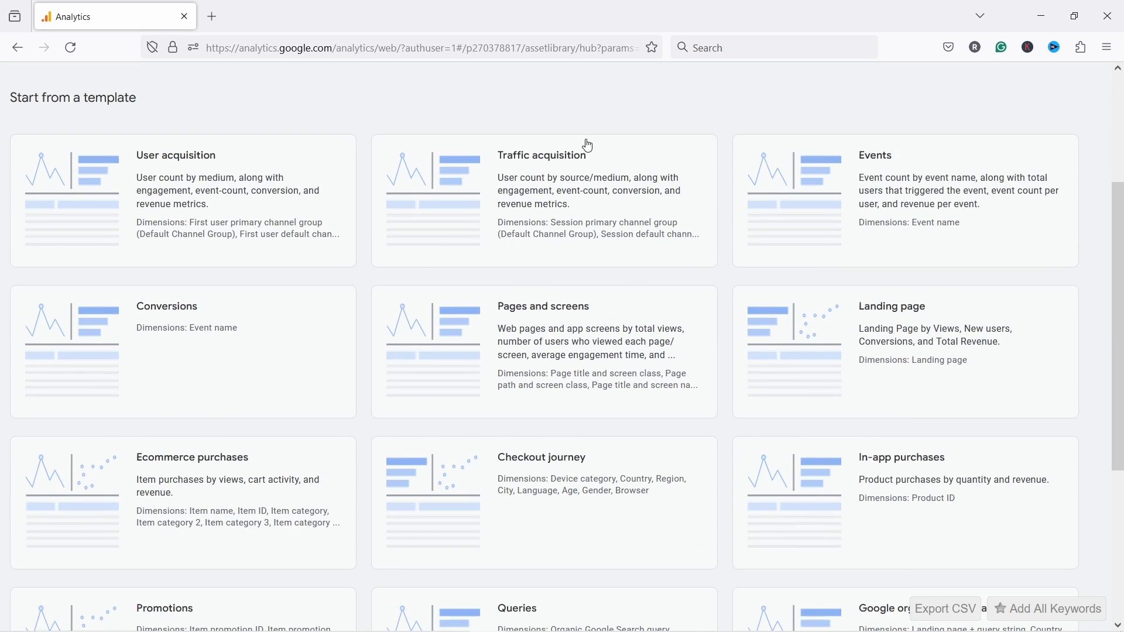
pyautogui.scroll(2, 614, 176)
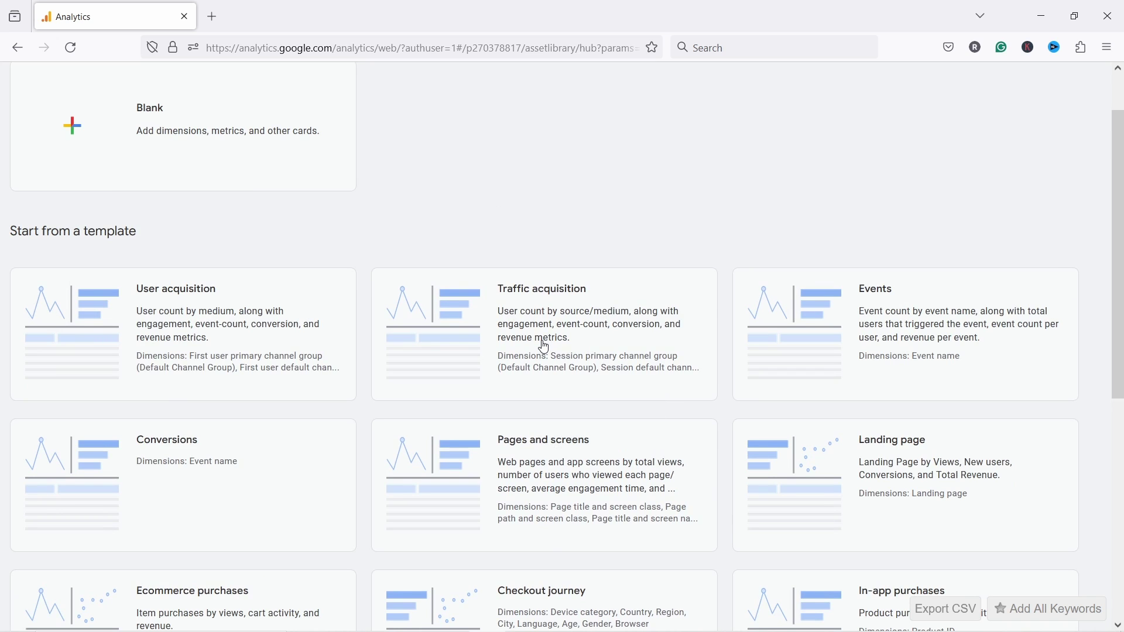
pyautogui.press('Escape')
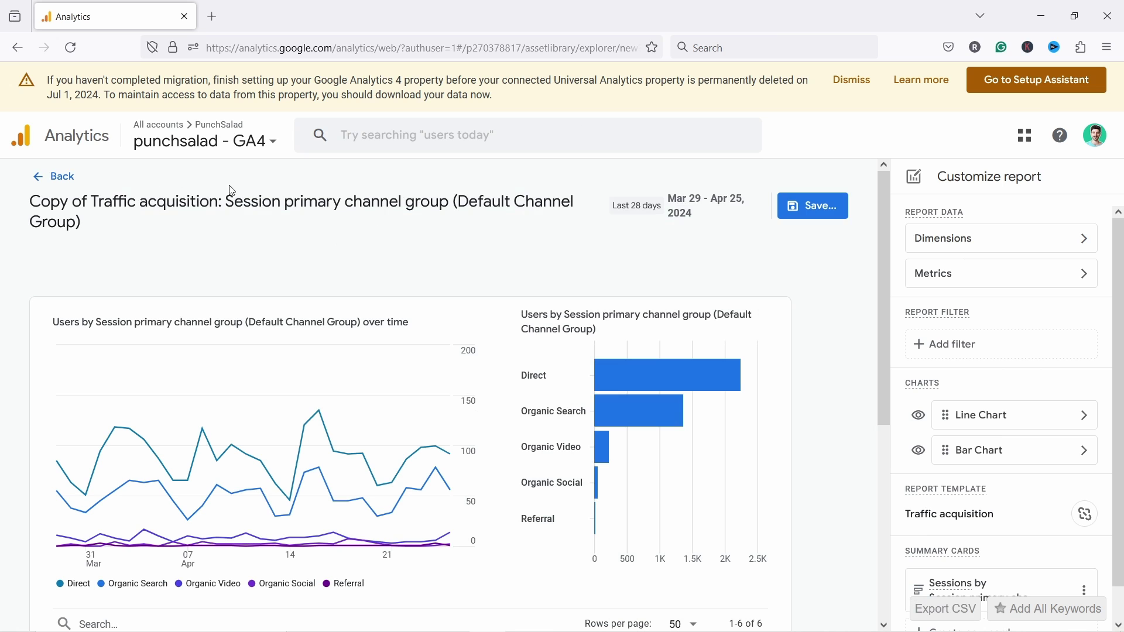
# - Switch the report table's dimension to Session campaign and check the campaign names, such as FlodeskRev
pyautogui.scroll(-1, 889, 211)
pyautogui.moveTo(890, 368)
pyautogui.mouseDown()
pyautogui.moveTo(892, 216)
pyautogui.moveTo(907, 380)
pyautogui.mouseUp()
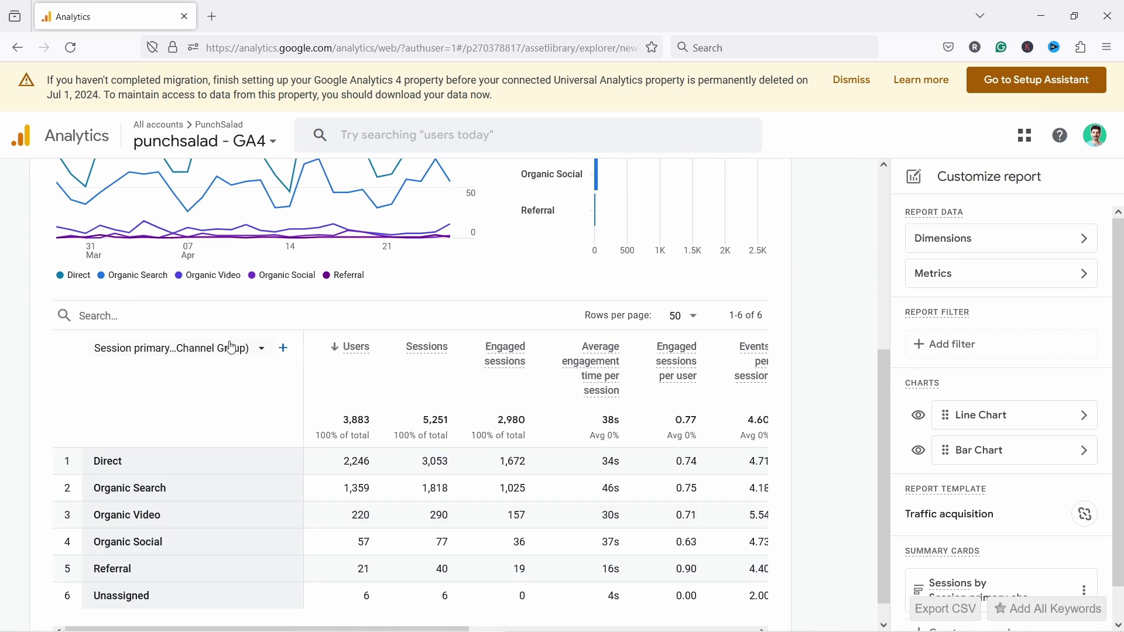
pyautogui.click(189, 352)
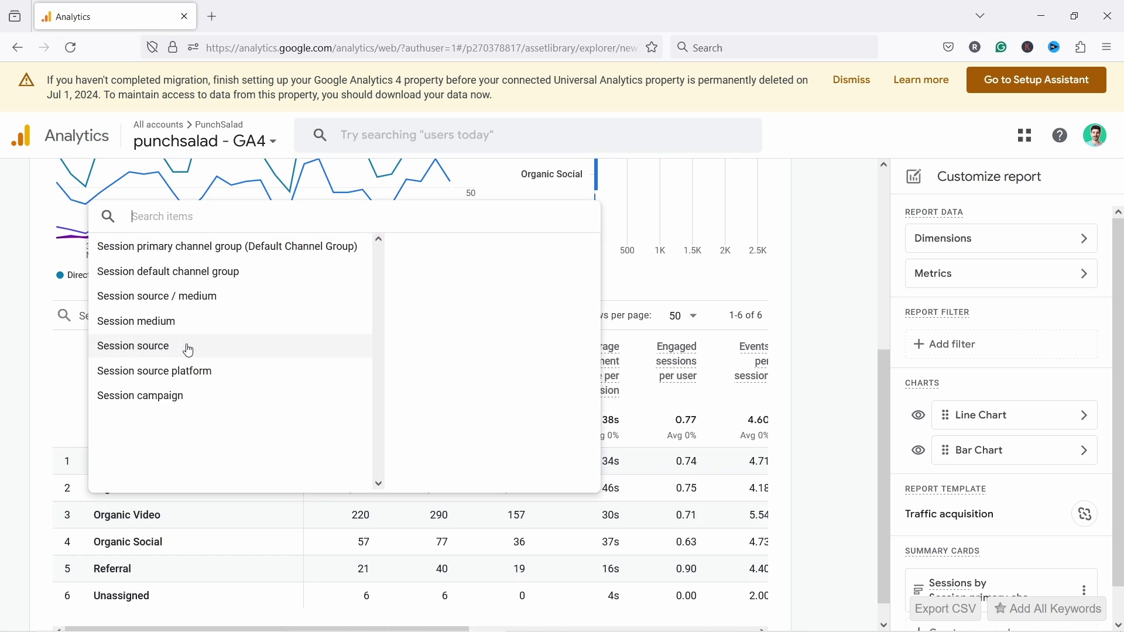
pyautogui.click(174, 403)
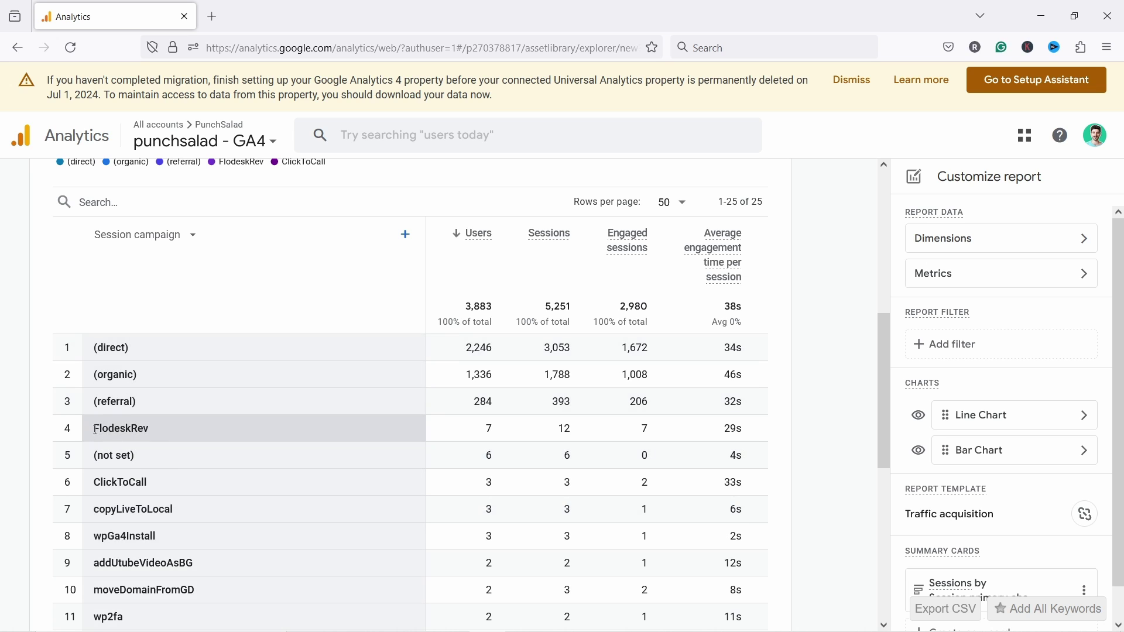
pyautogui.moveTo(98, 428); pyautogui.dragTo(152, 431)
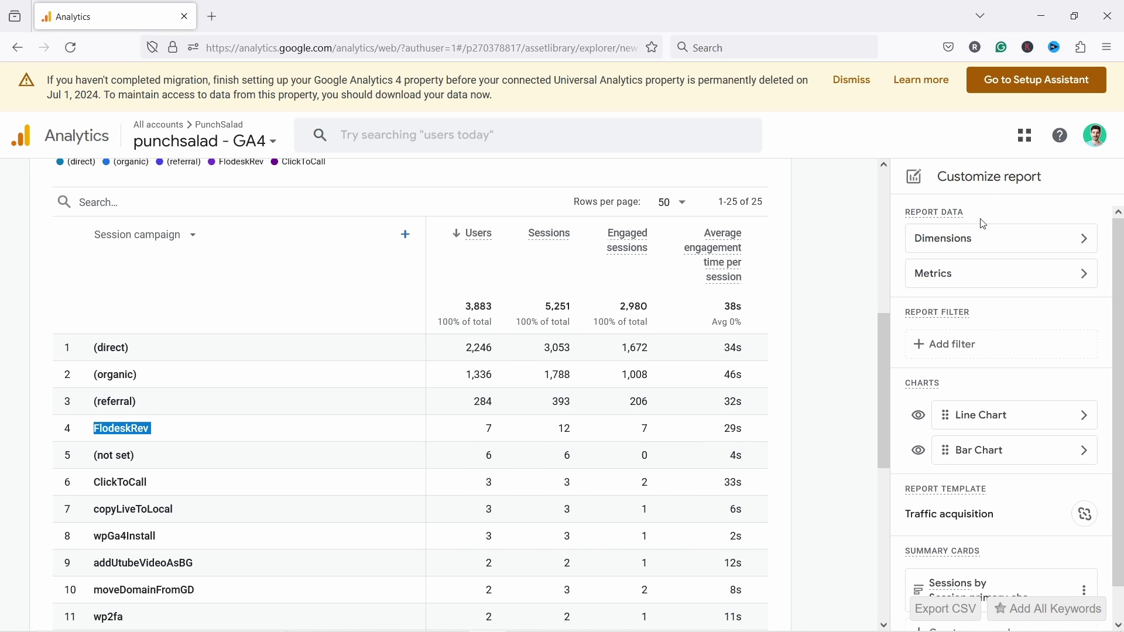
# - Apply a report filter with the condition Session source contains "youtube"
pyautogui.click(947, 350)
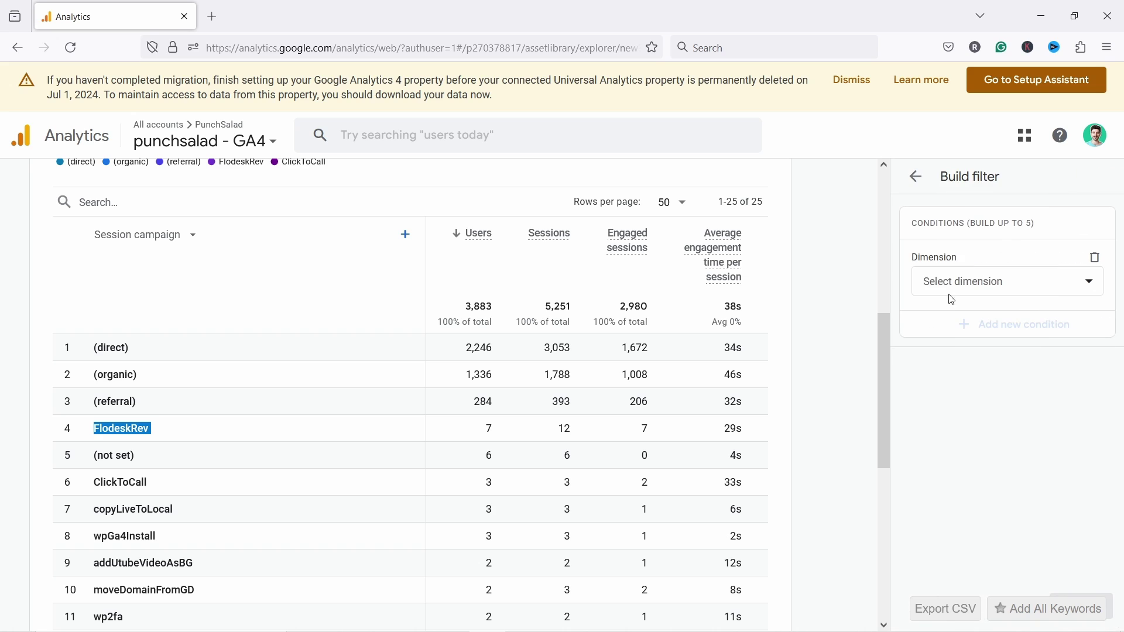
pyautogui.click(967, 277)
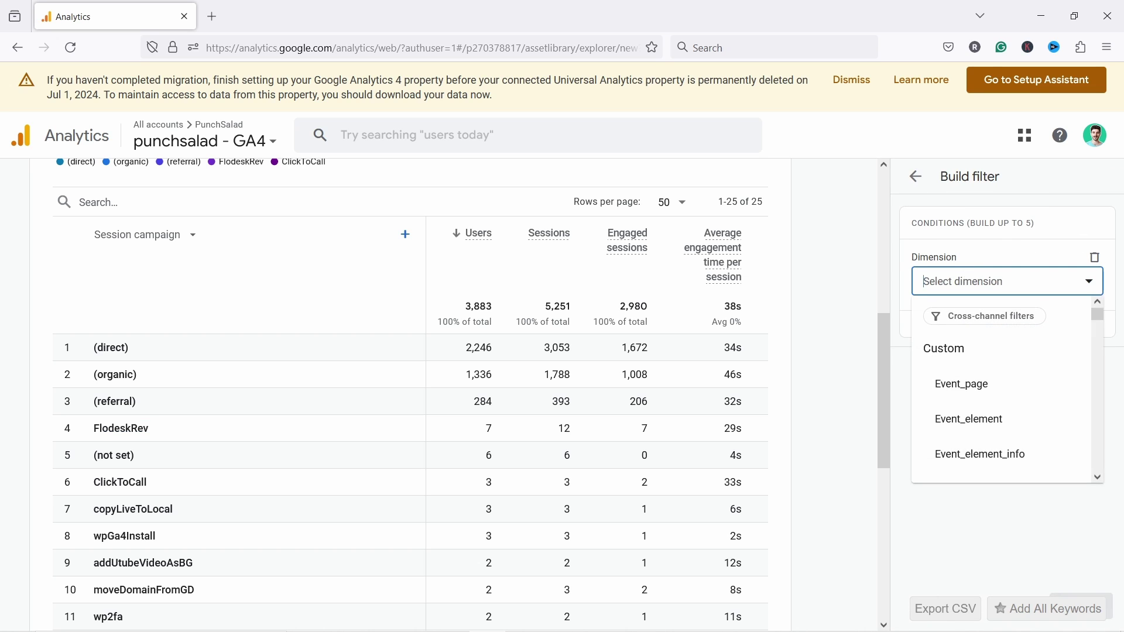
pyautogui.write('source')
pyautogui.scroll(-3, 995, 380)
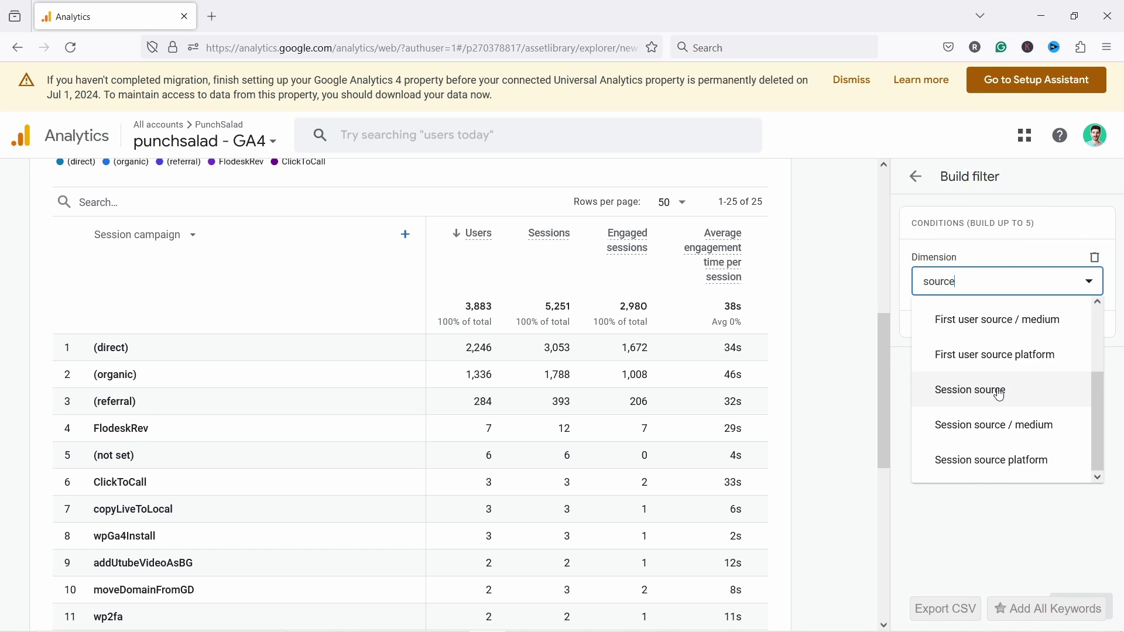
pyautogui.click(966, 388)
pyautogui.click(960, 338)
pyautogui.click(970, 405)
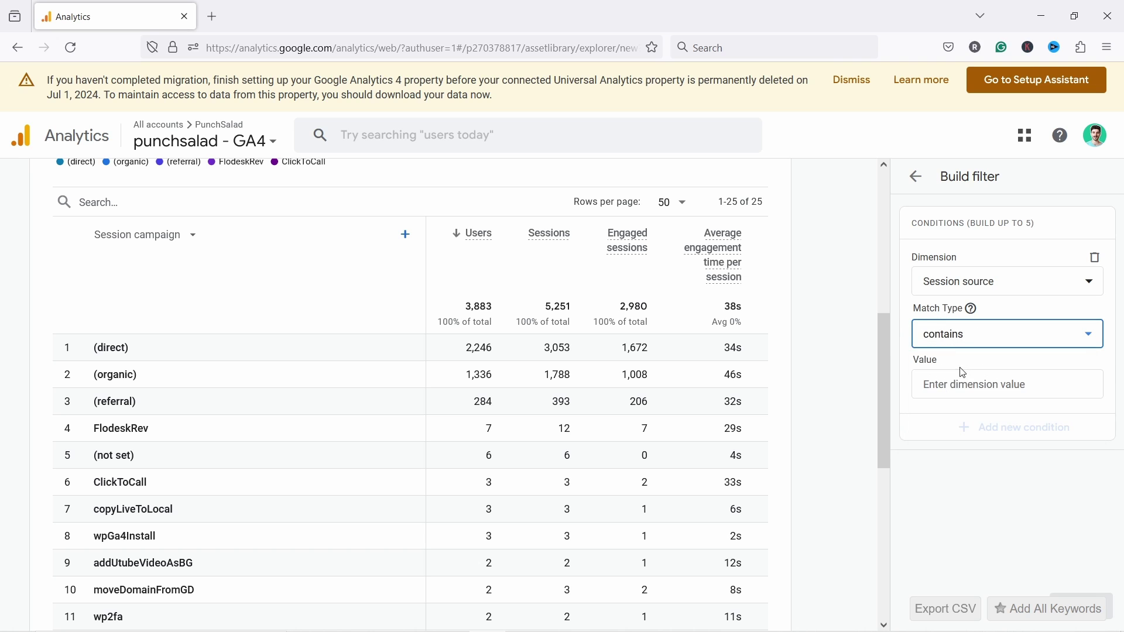
pyautogui.click(960, 381)
pyautogui.write('youtube')
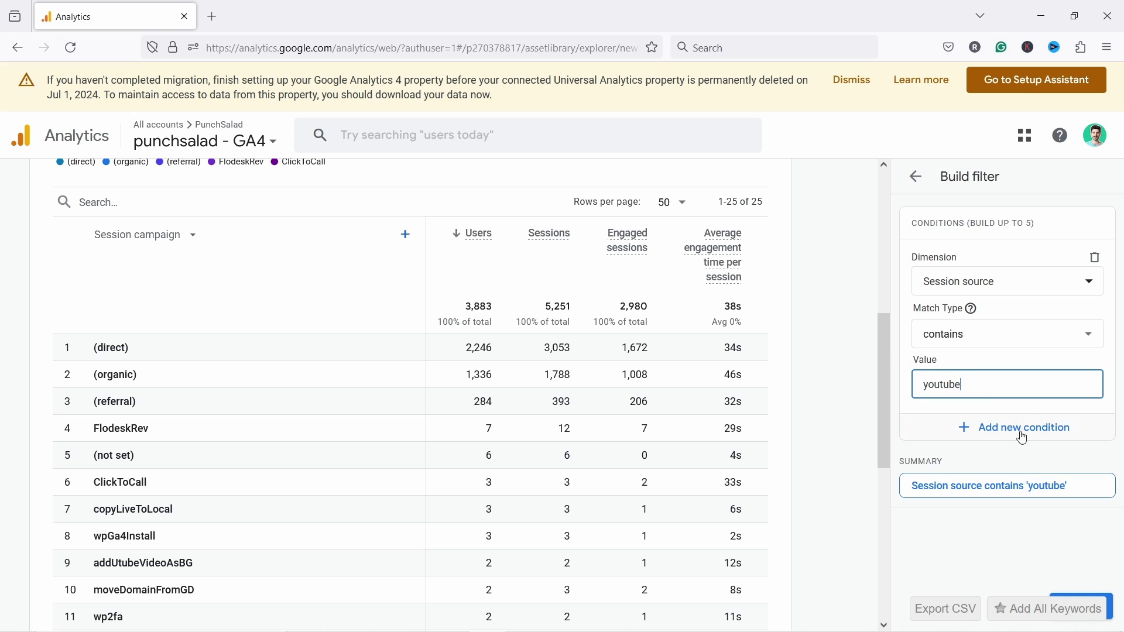
pyautogui.click(1113, 610)
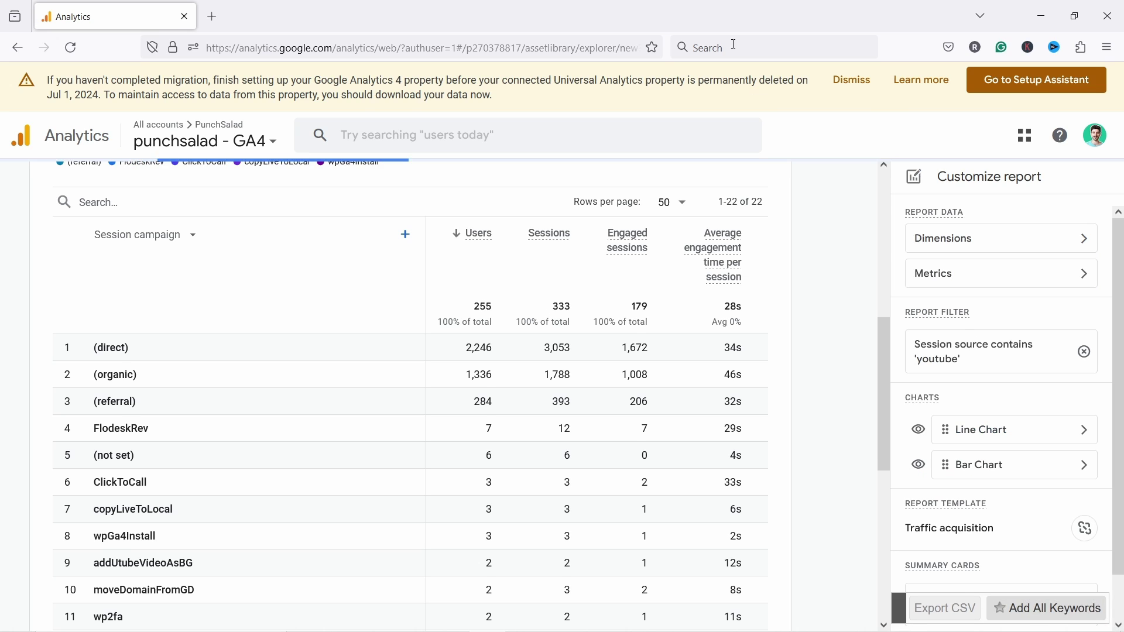
# - Review the filtered campaign rows and remove the report filter
pyautogui.scroll(-3, 100, 170)
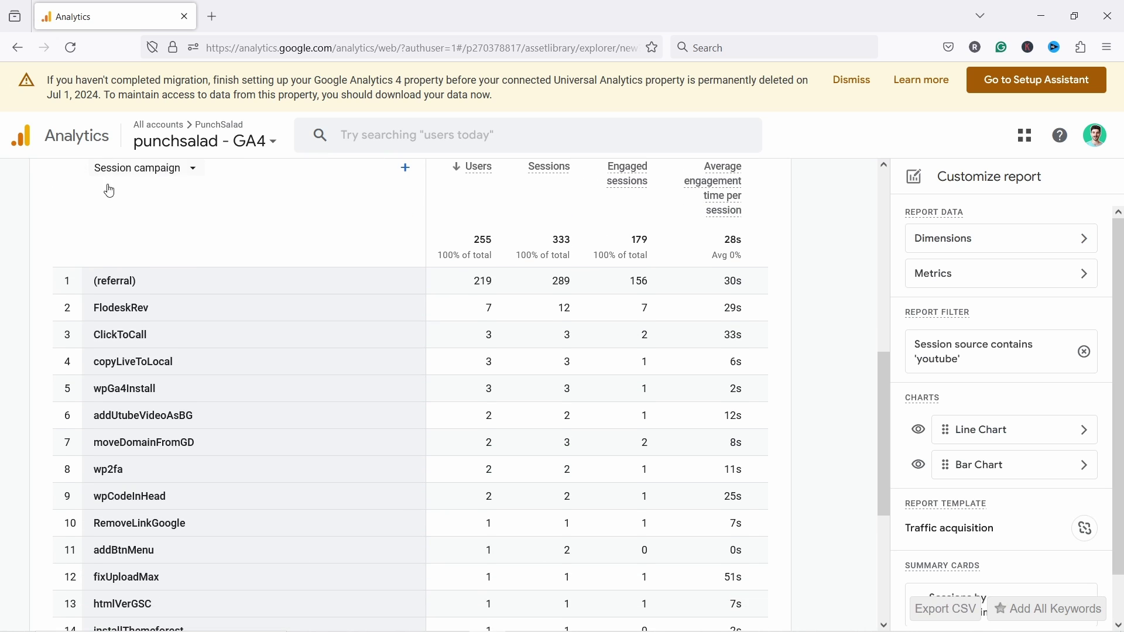
pyautogui.scroll(3, 226, 482)
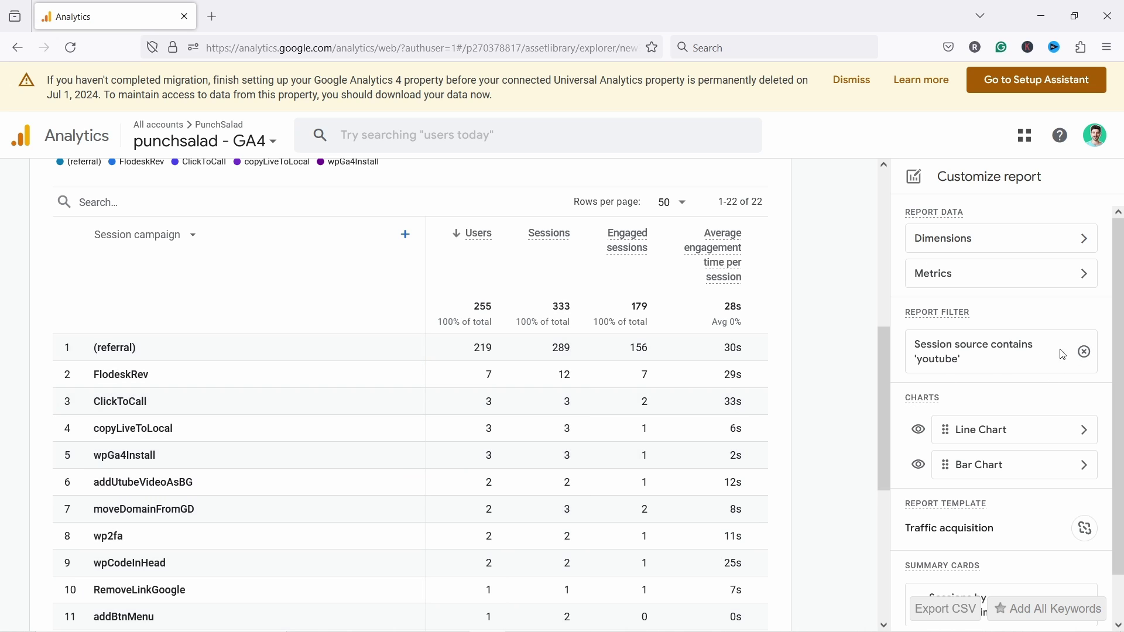
pyautogui.click(1085, 352)
# - Start a new report filter whose first condition is Session source contains "youtube"
pyautogui.click(966, 347)
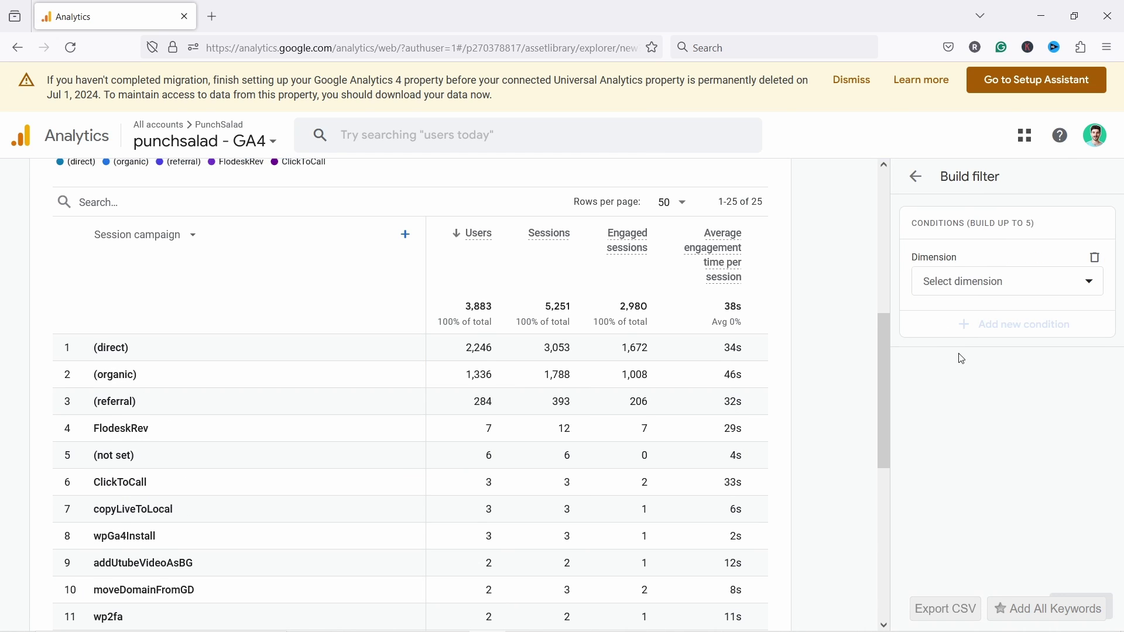
pyautogui.click(964, 284)
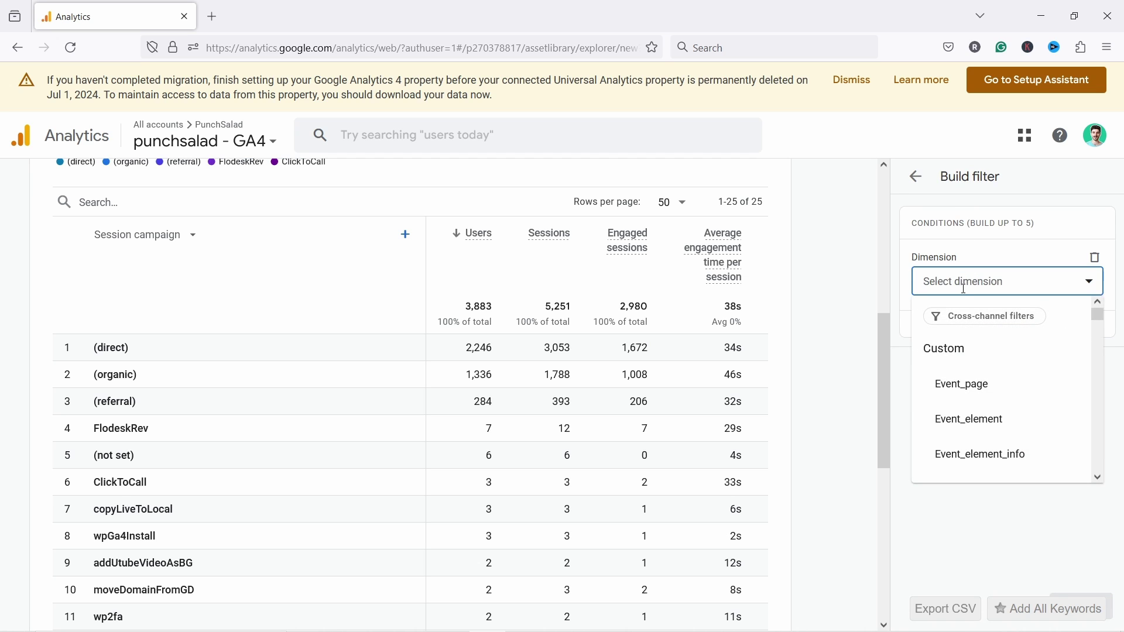
pyautogui.write('source')
pyautogui.scroll(-2, 1037, 351)
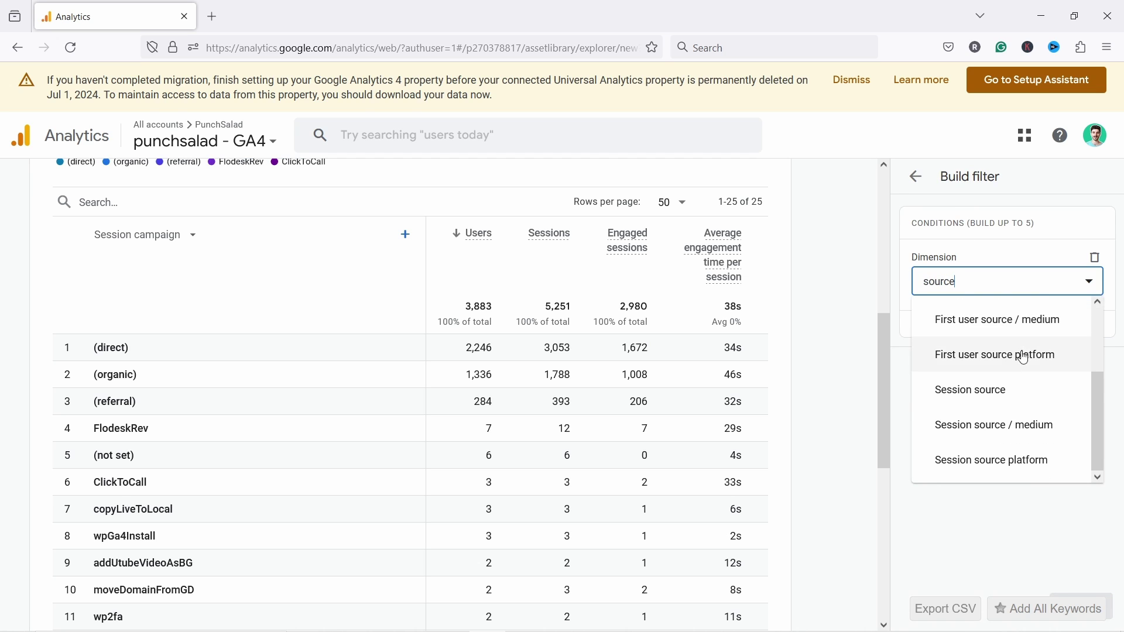
pyautogui.click(1003, 393)
pyautogui.click(973, 339)
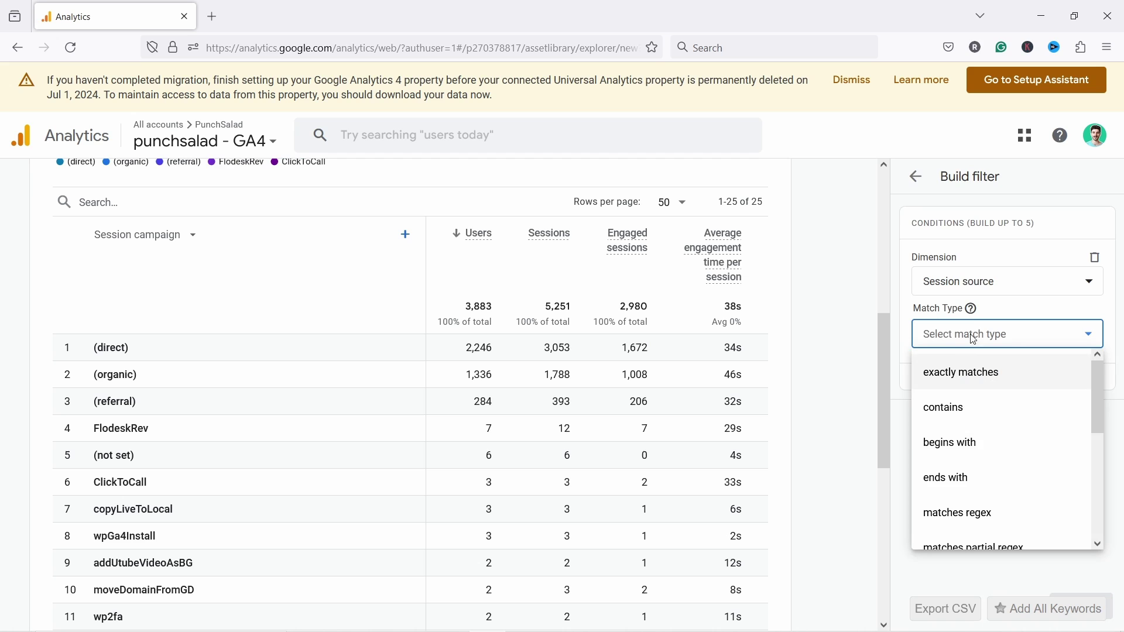
pyautogui.click(944, 408)
pyautogui.click(948, 383)
pyautogui.write('youtube')
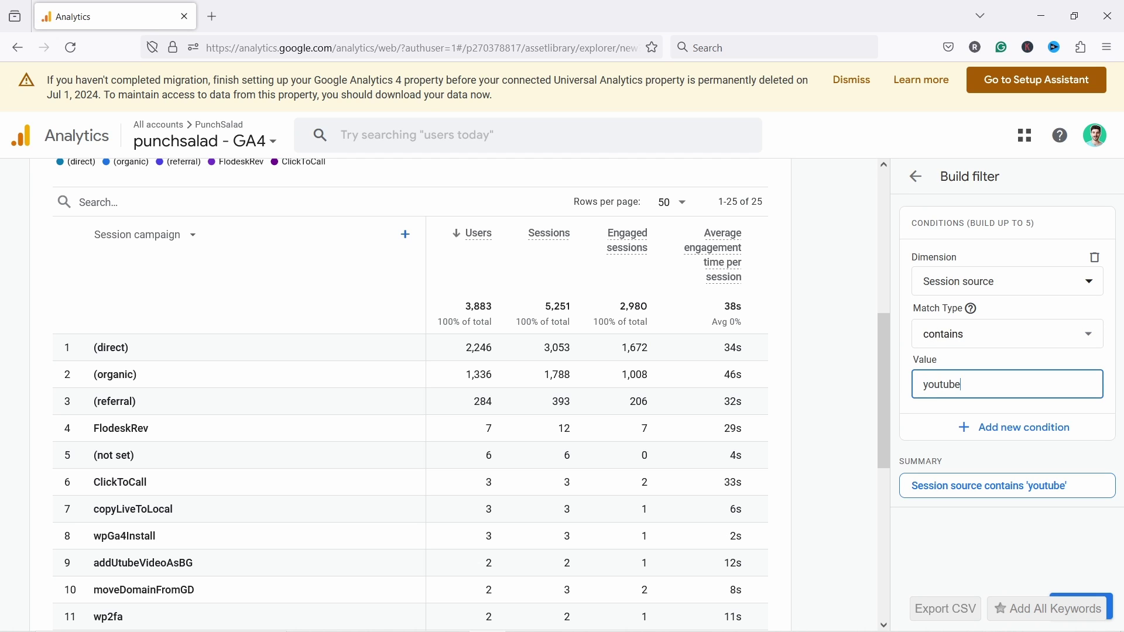
# - Add a second condition, Session campaign does not contain "referral", and apply the report filter
pyautogui.click(1015, 438)
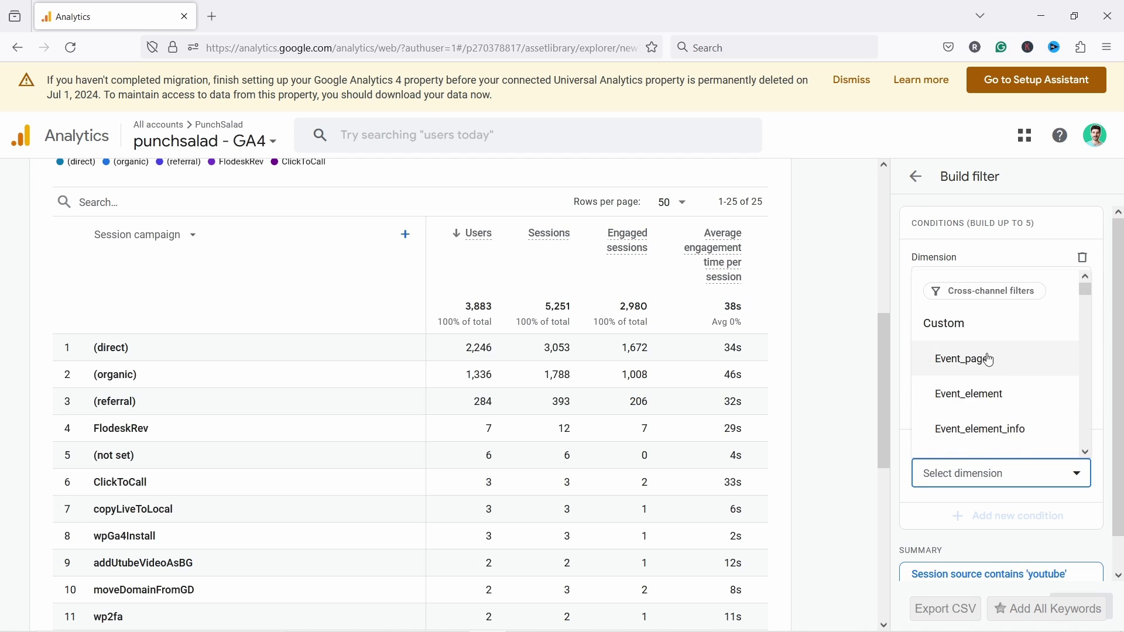
pyautogui.write('campai')
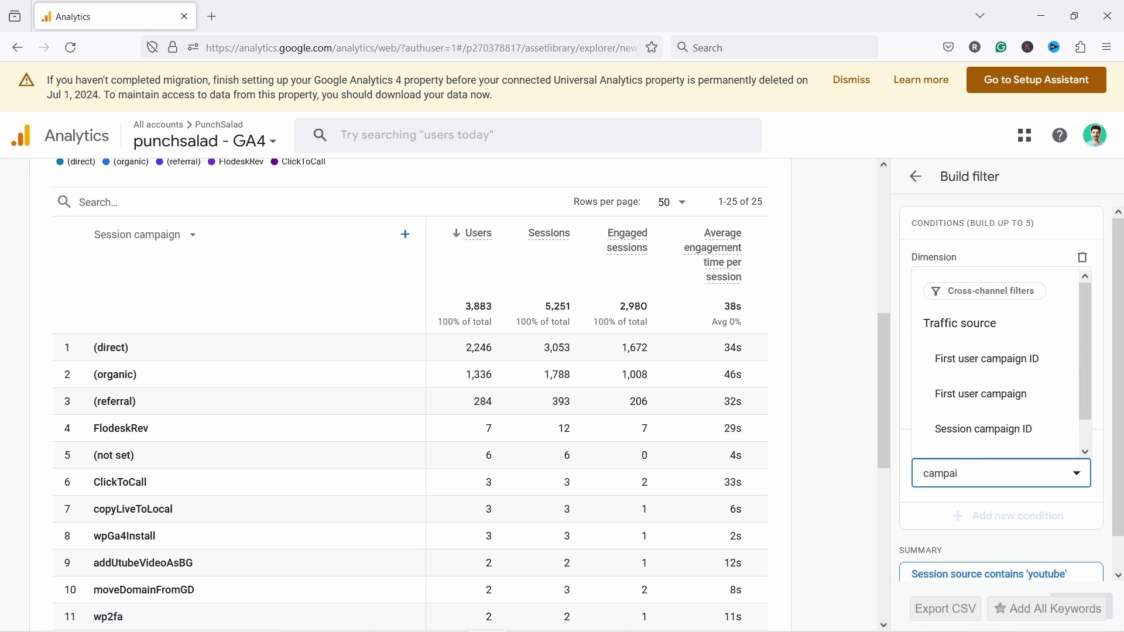
pyautogui.scroll(-1, 946, 419)
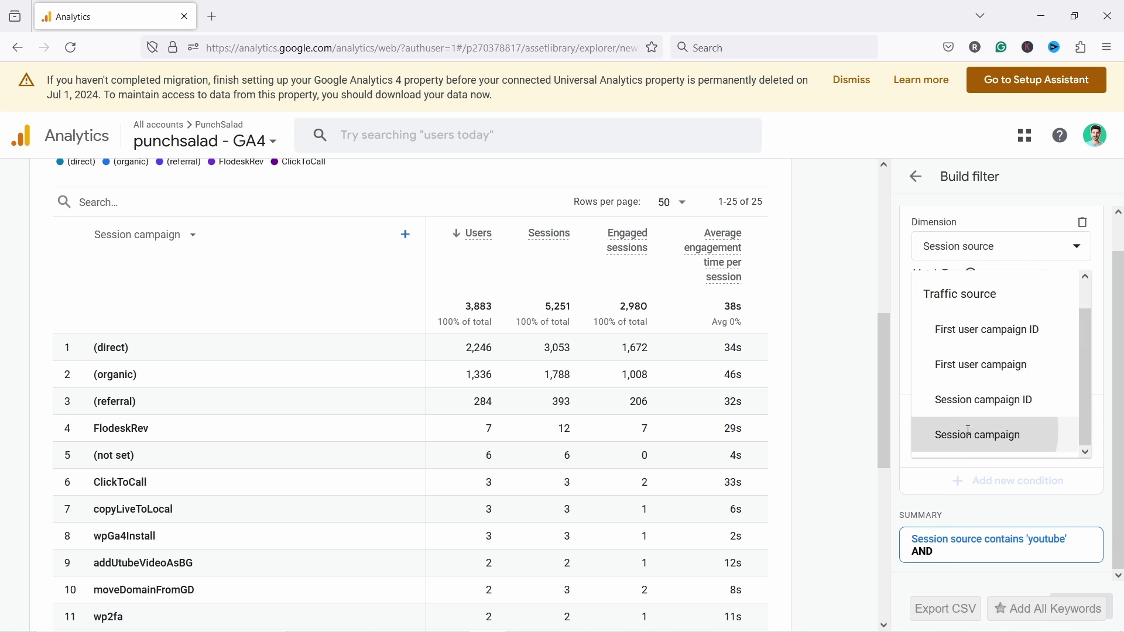
pyautogui.click(960, 434)
pyautogui.click(991, 491)
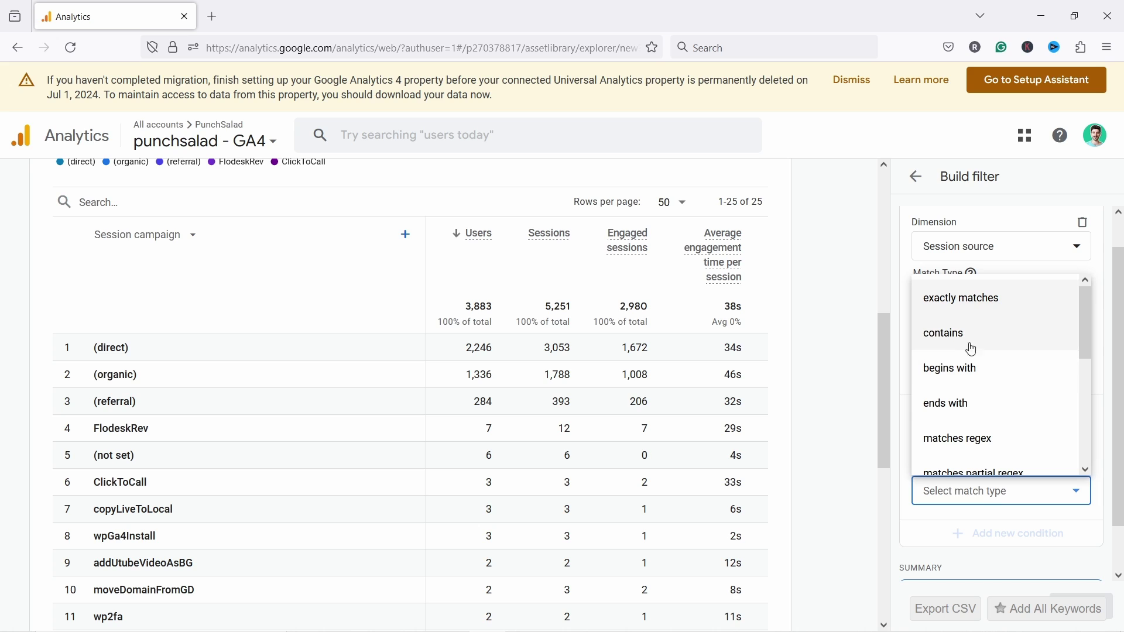
pyautogui.scroll(-3, 972, 339)
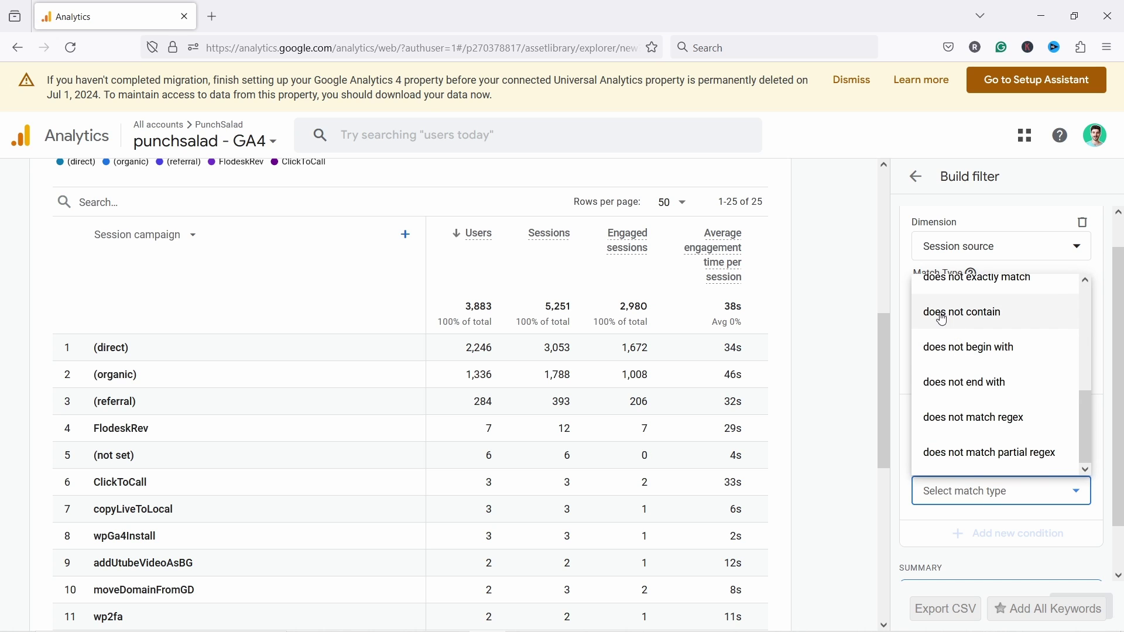
pyautogui.click(960, 313)
pyautogui.click(952, 542)
pyautogui.write('referral')
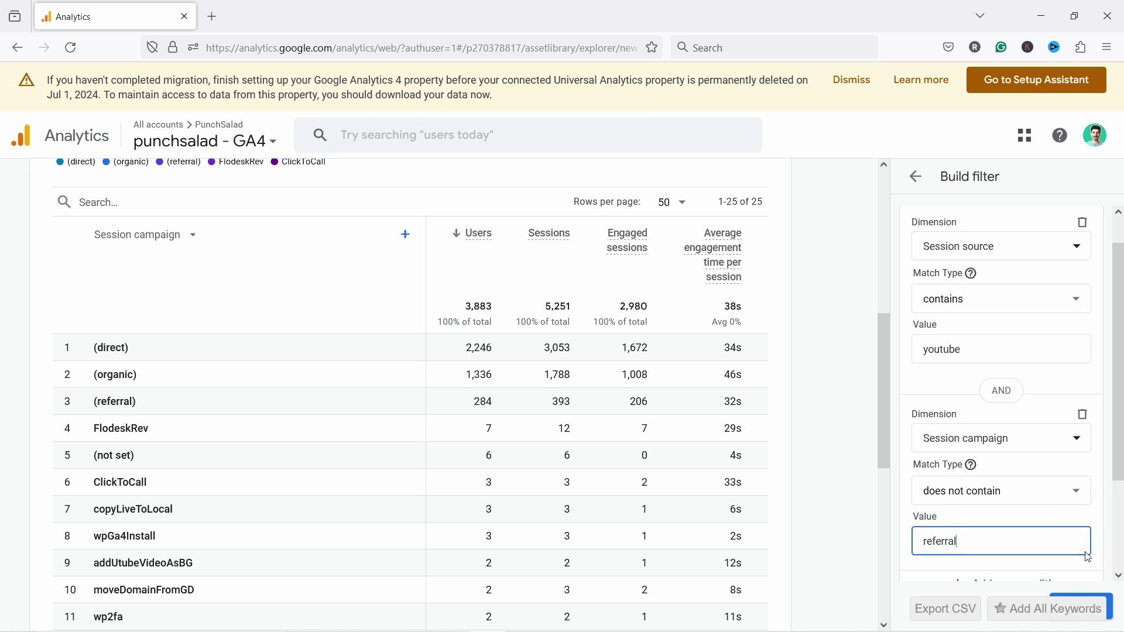
pyautogui.click(1114, 609)
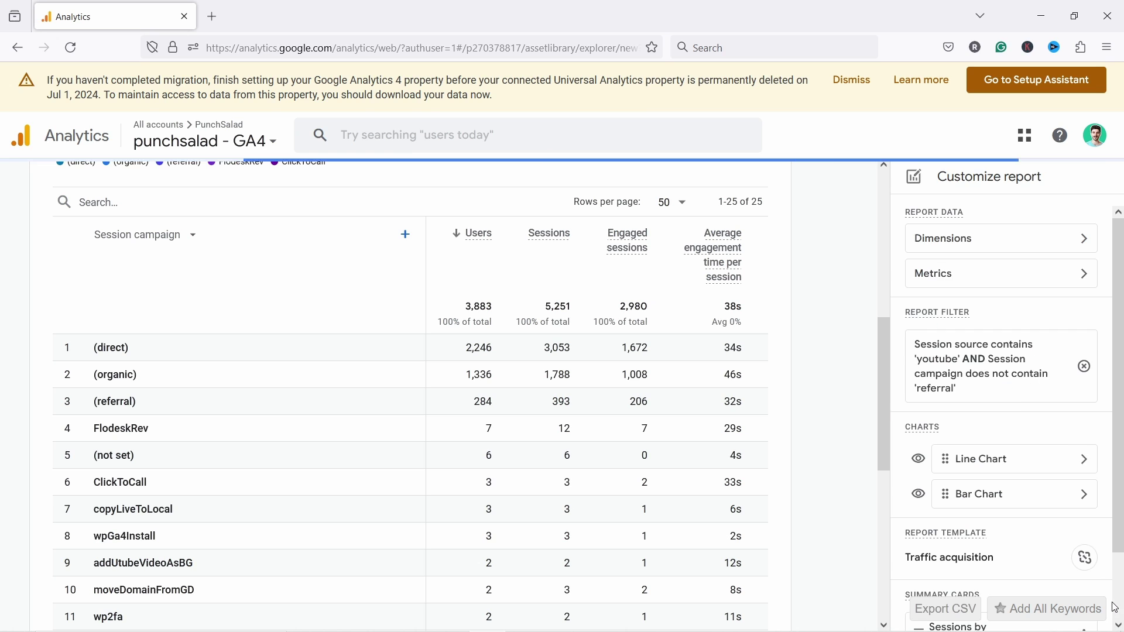
# - Review the filtered campaigns and hide the bar chart in the report
pyautogui.scroll(-2, 218, 553)
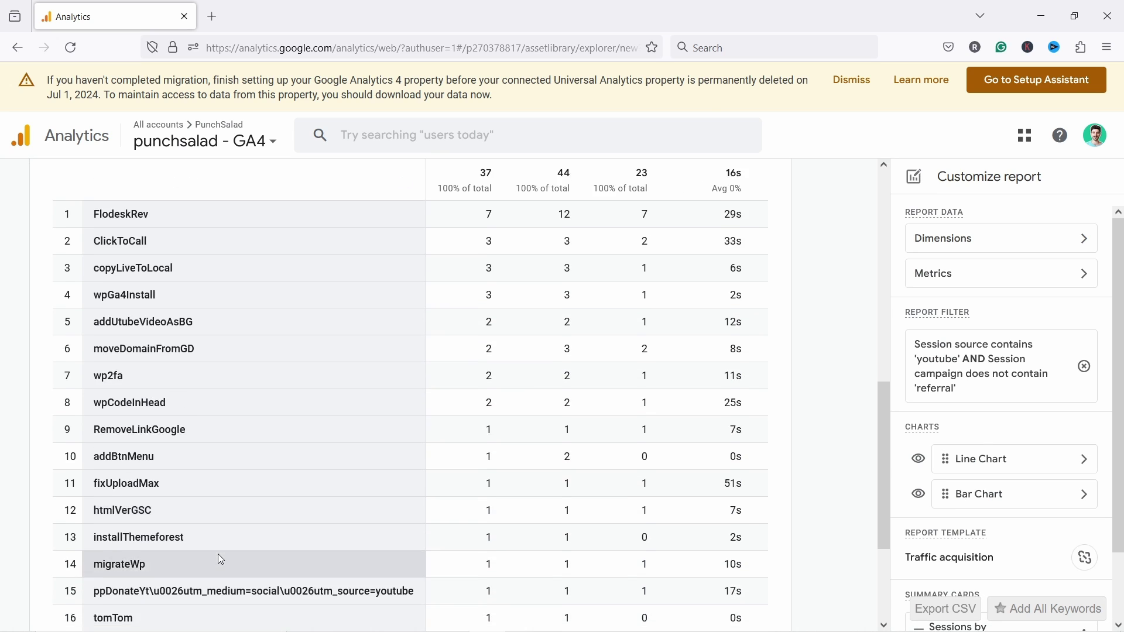
pyautogui.scroll(2, 218, 553)
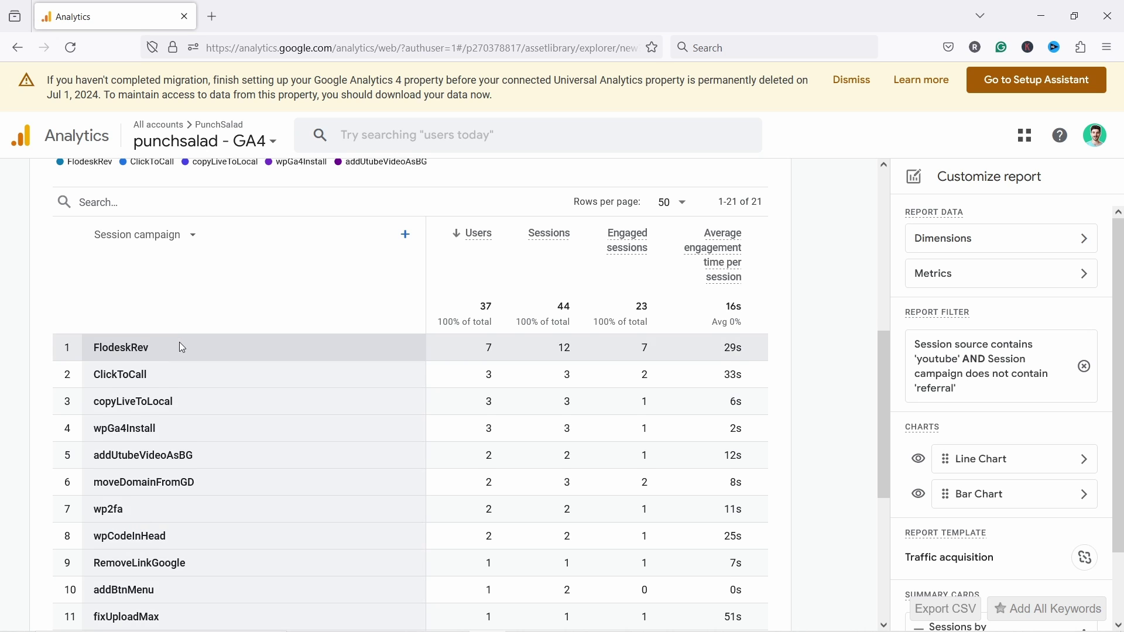
pyautogui.scroll(2, 180, 346)
pyautogui.scroll(5, 182, 355)
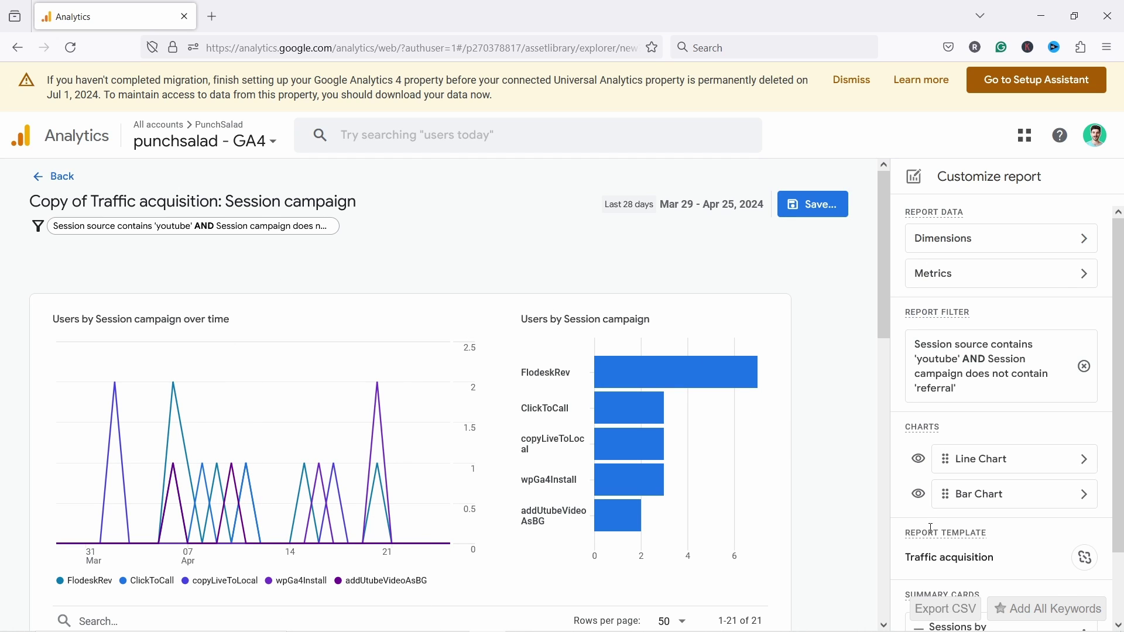
pyautogui.click(919, 495)
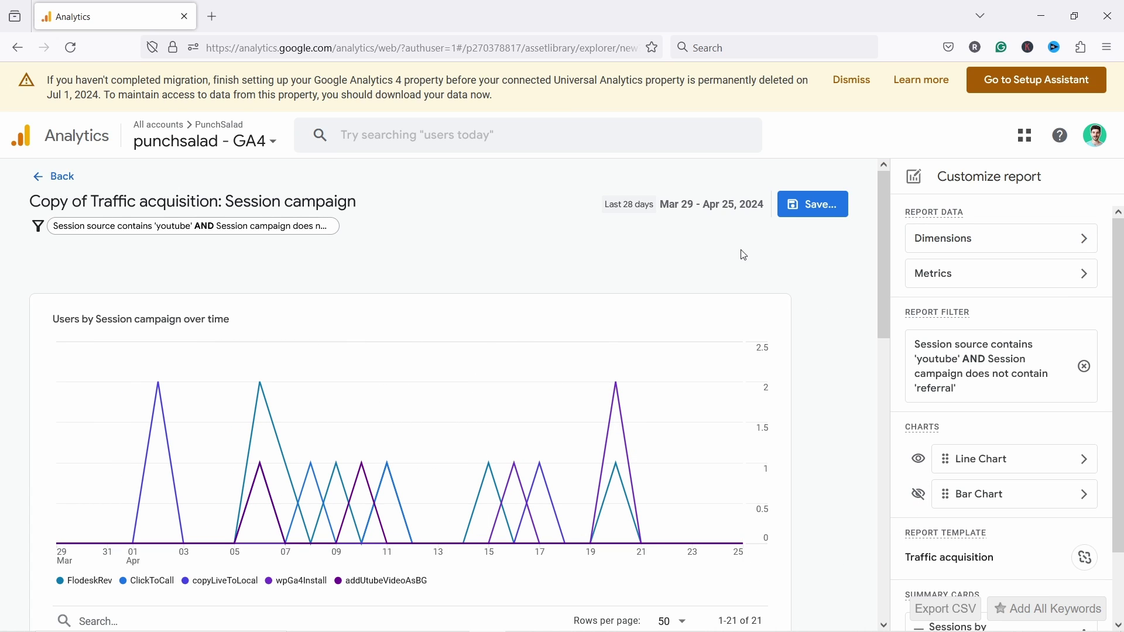
# - Save the customized report as a new report named "Youtube Organic Campaigns", leaving the description empty
pyautogui.click(809, 204)
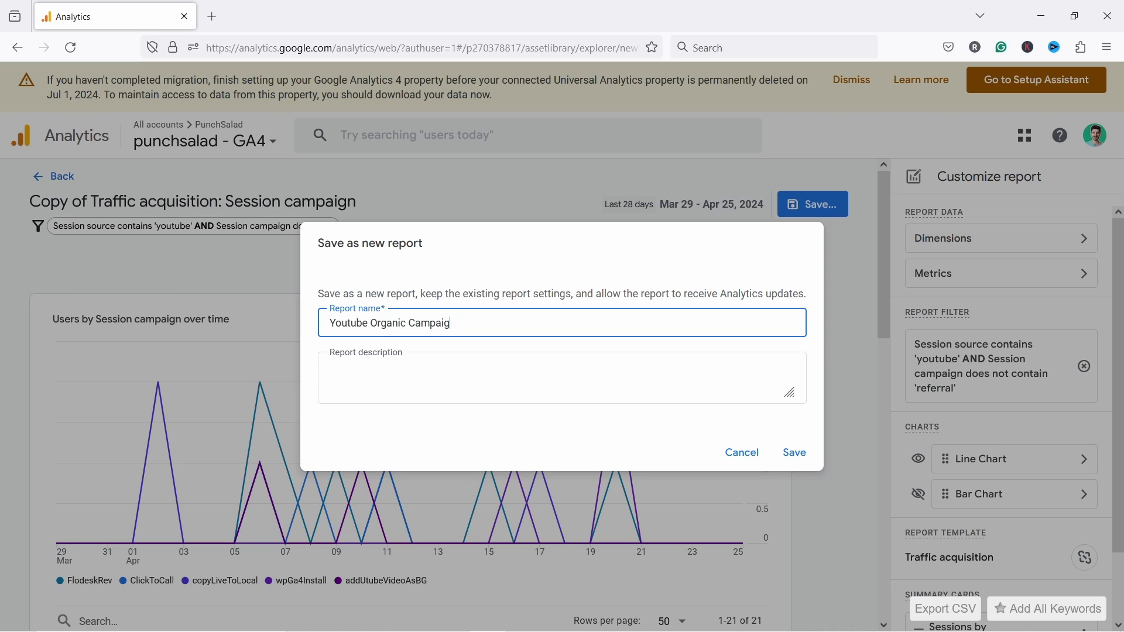
pyautogui.click(331, 369)
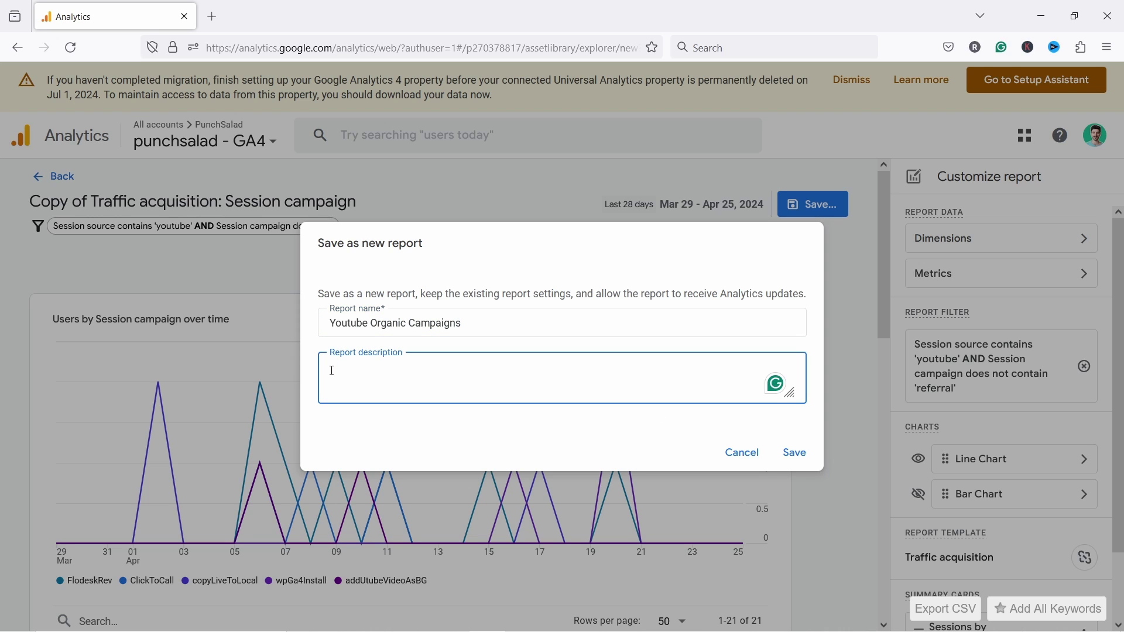
pyautogui.click(799, 460)
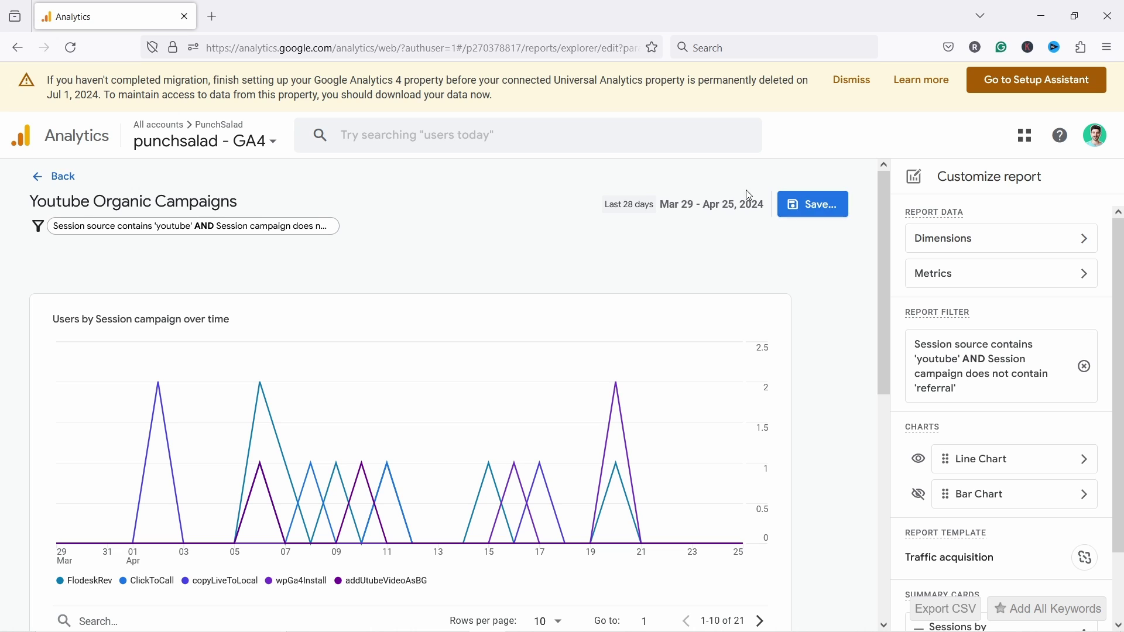
# - Remove the Events per session, Event count, Conversions and Total revenue metrics from the report and apply the change
pyautogui.moveTo(881, 219); pyautogui.dragTo(883, 436)
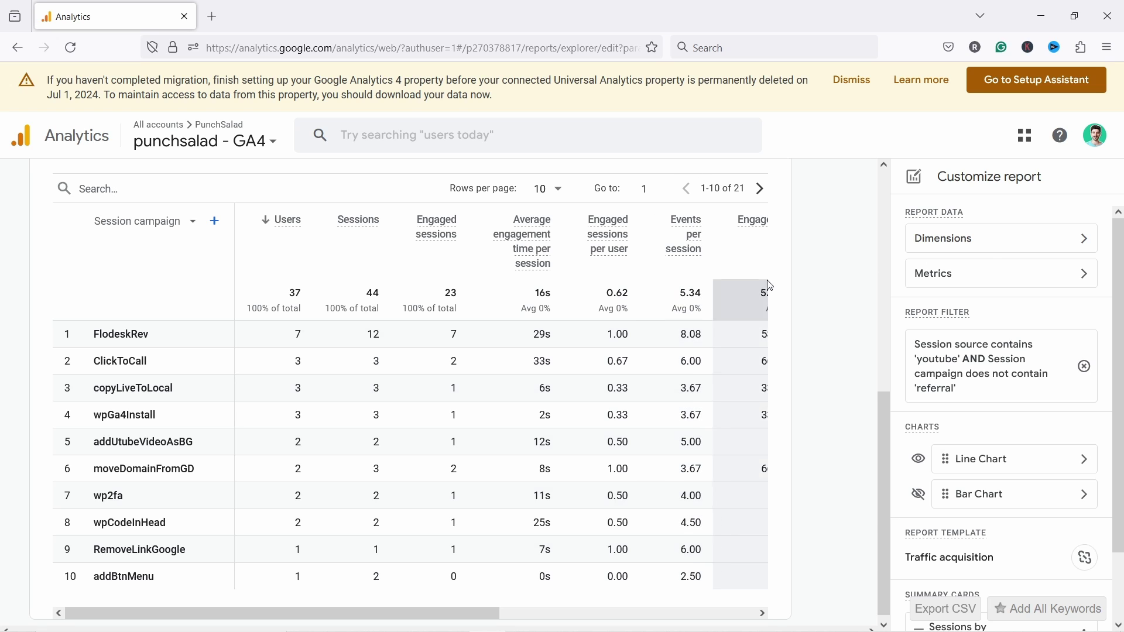
pyautogui.click(958, 283)
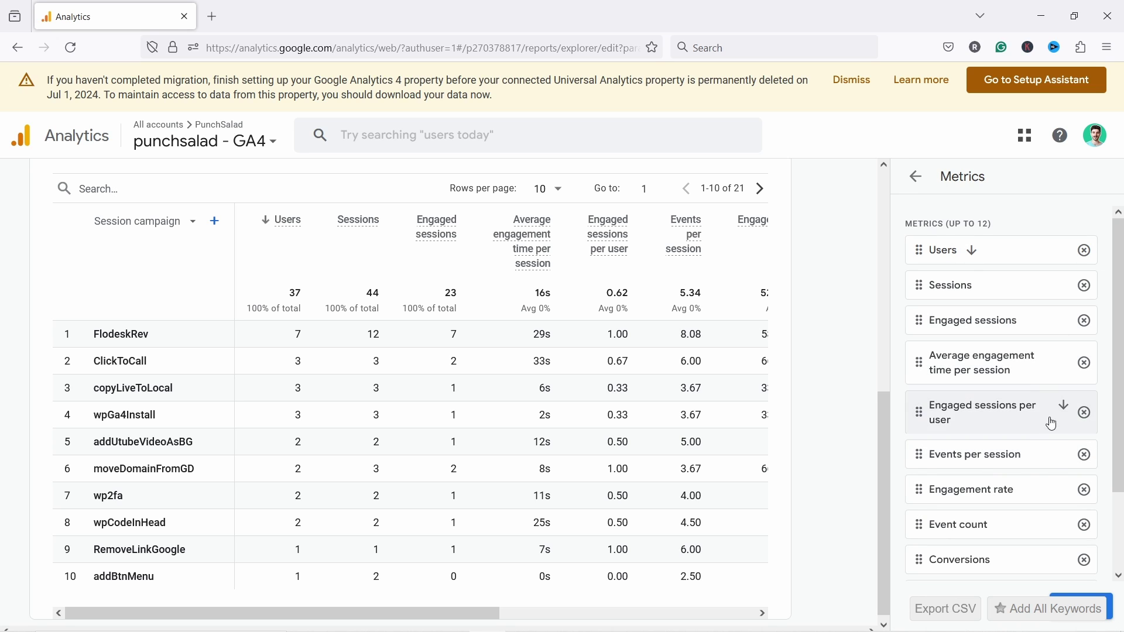
pyautogui.click(1085, 456)
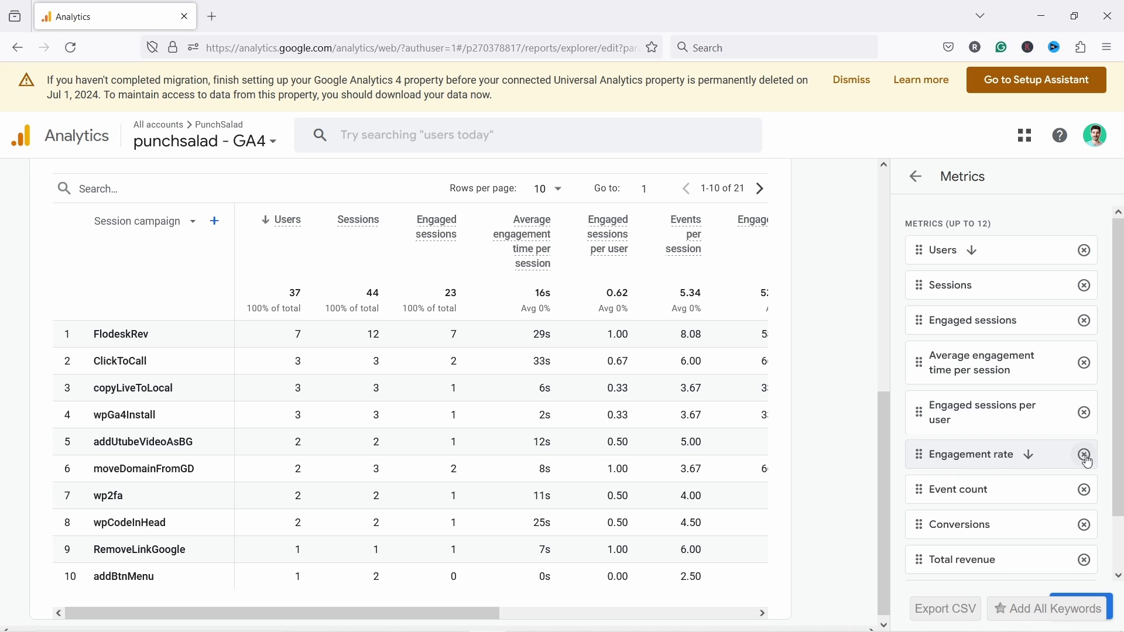
pyautogui.scroll(-1, 1089, 430)
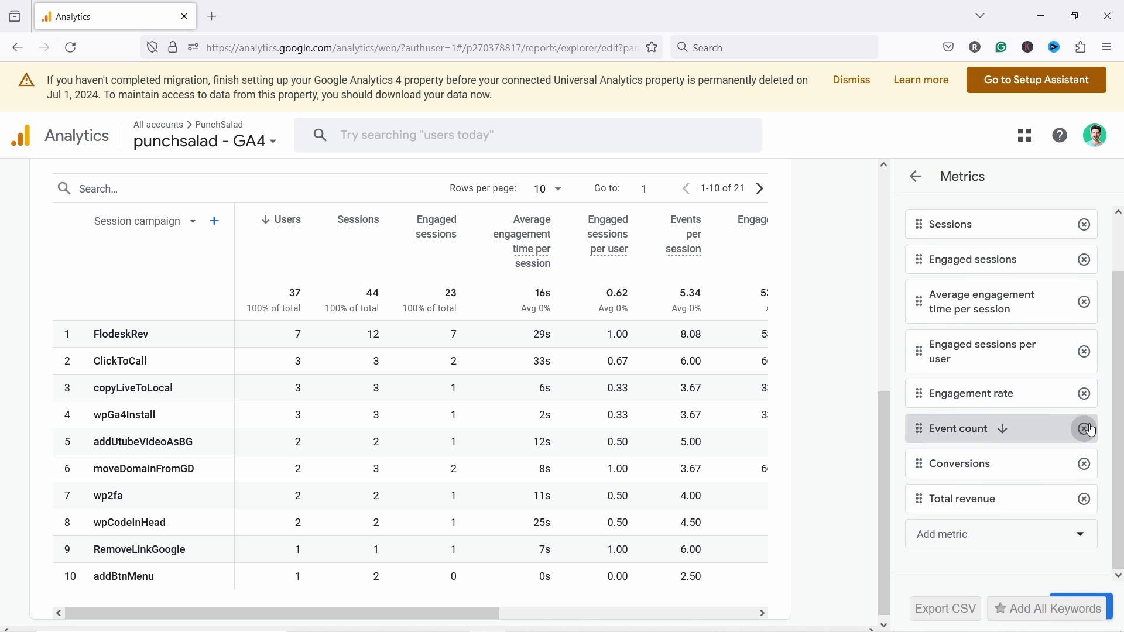
pyautogui.click(1088, 430)
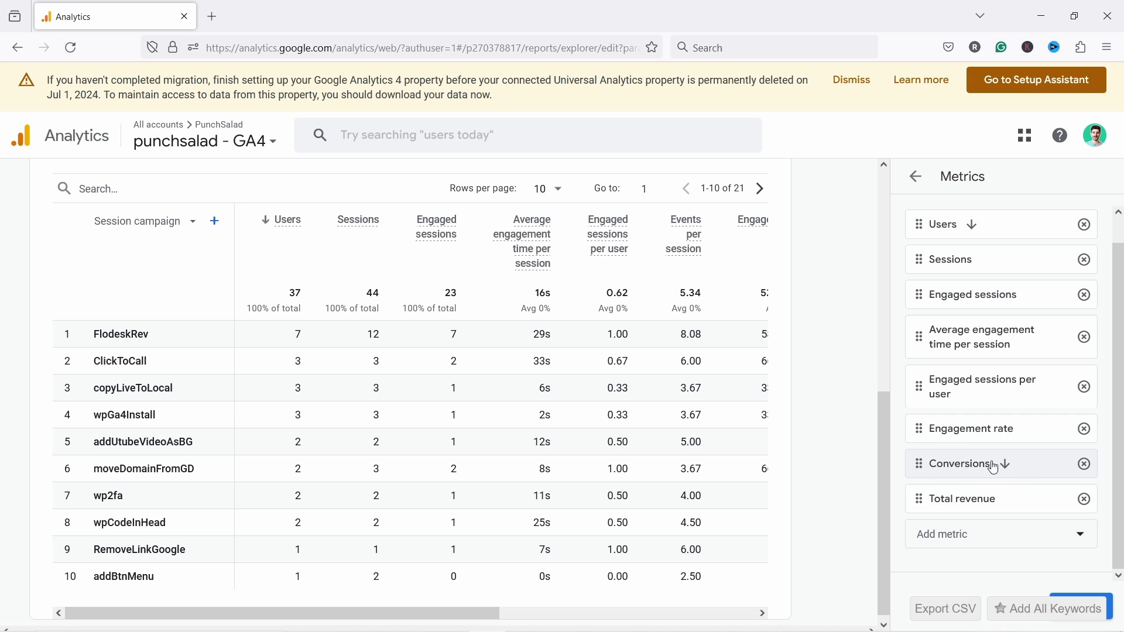
pyautogui.click(1085, 468)
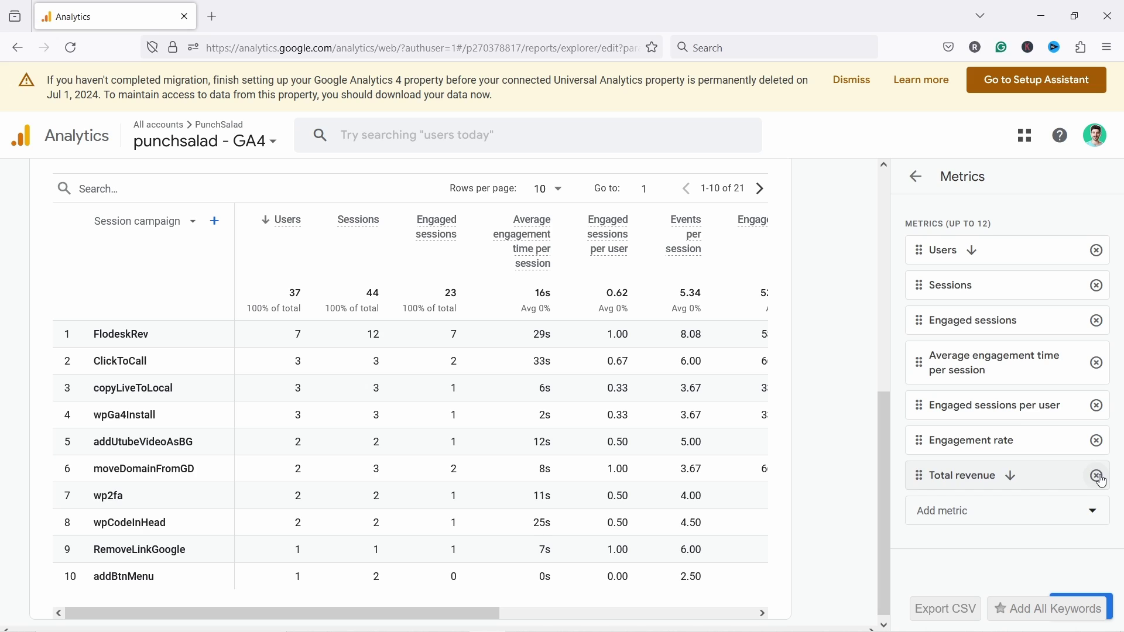
pyautogui.click(1100, 477)
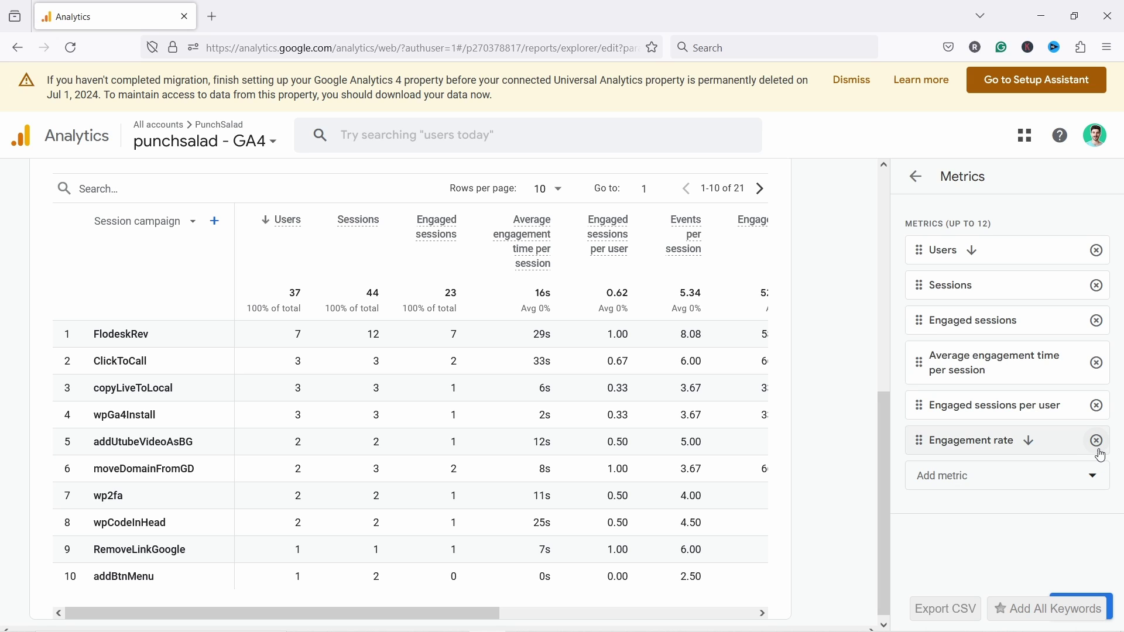
pyautogui.click(1115, 601)
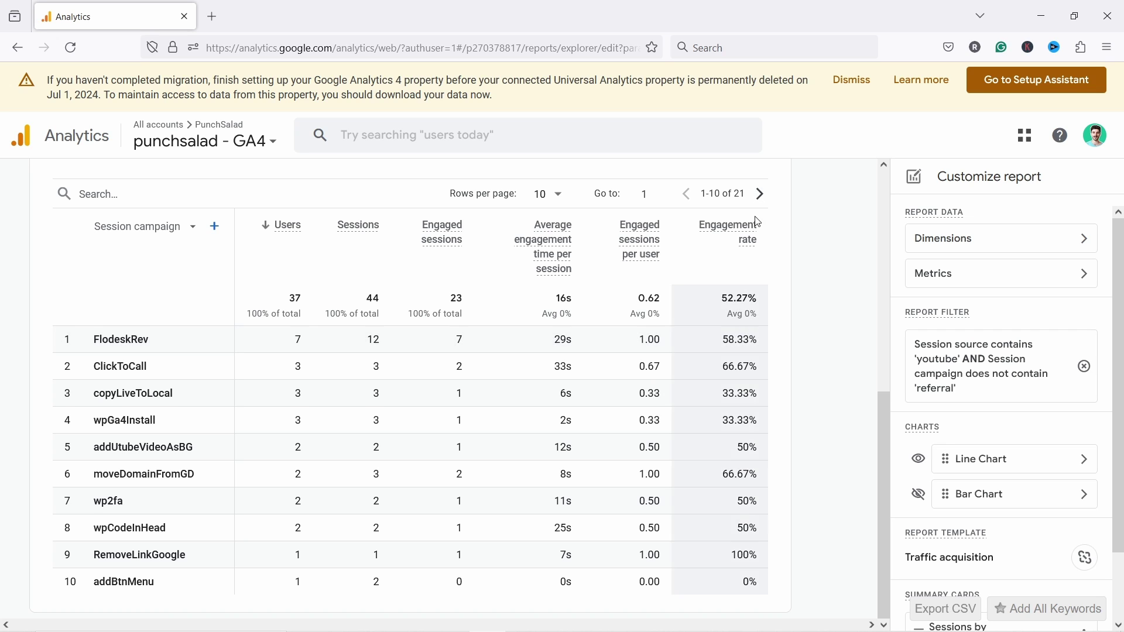
# - Add the custom metric Purchase Conversion Rate to the report, apply it, and check the table's last columns
pyautogui.click(928, 275)
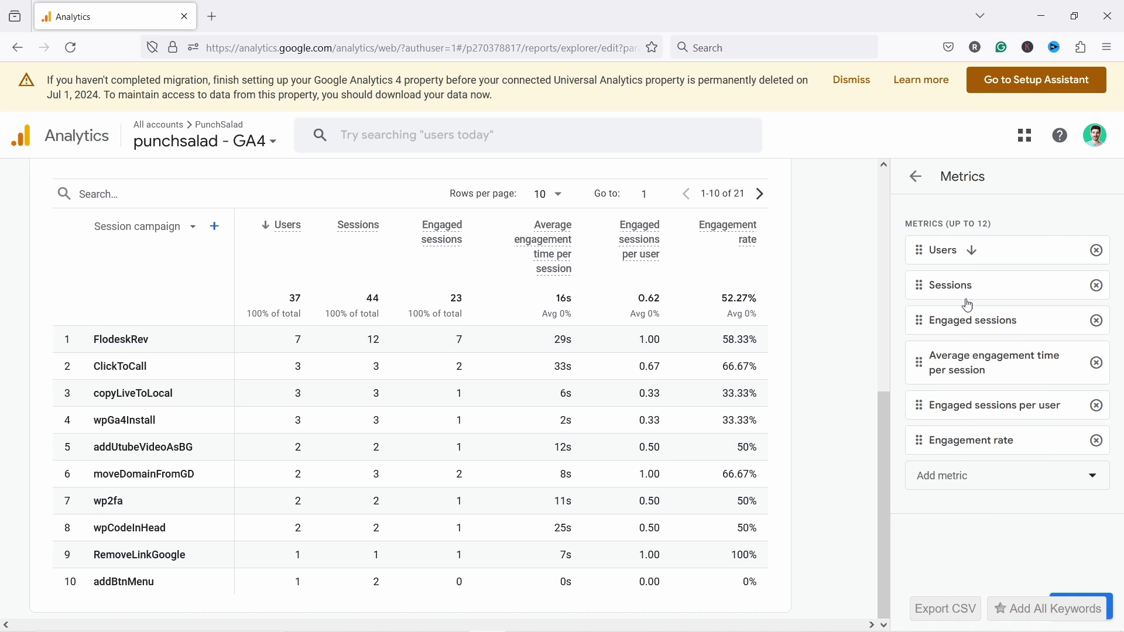
pyautogui.click(969, 479)
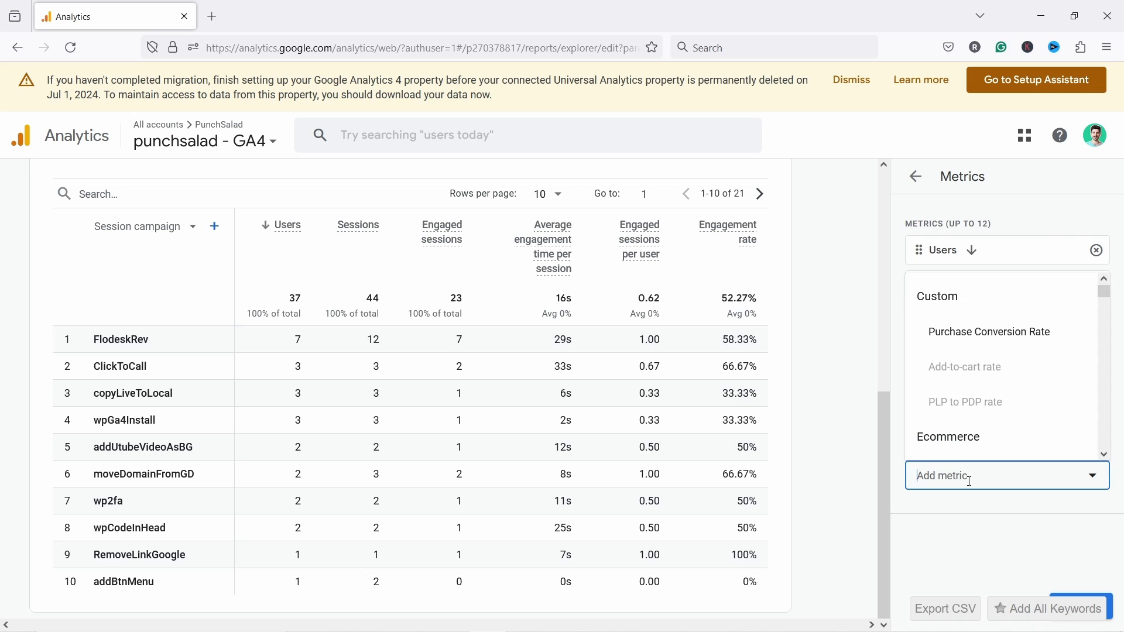
pyautogui.write('s')
pyautogui.press('BackSpace')
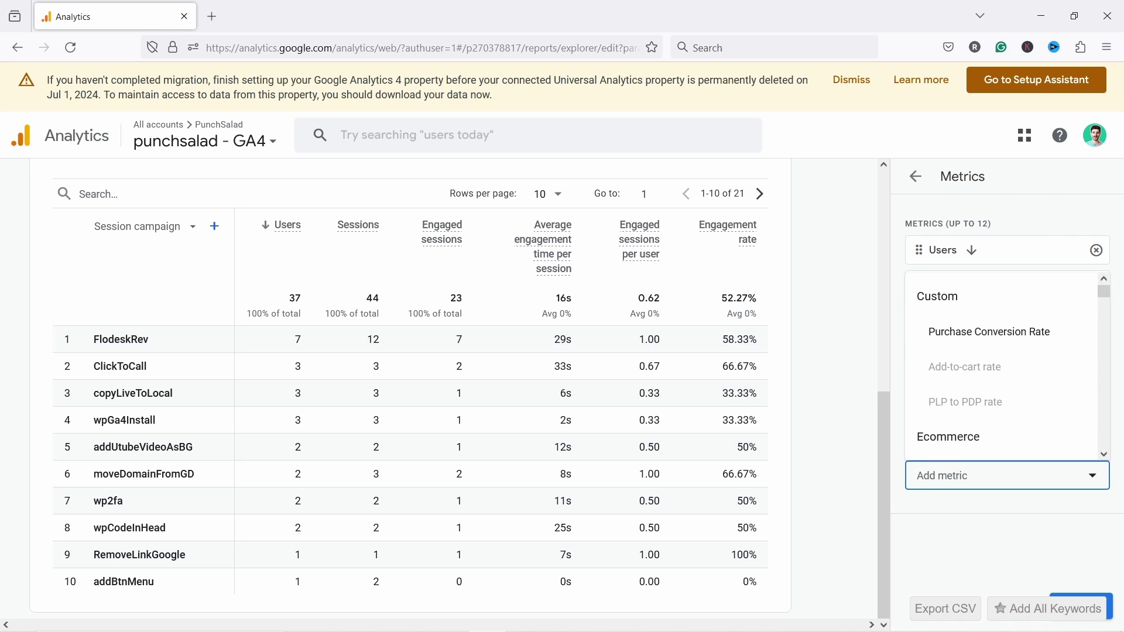
pyautogui.click(964, 348)
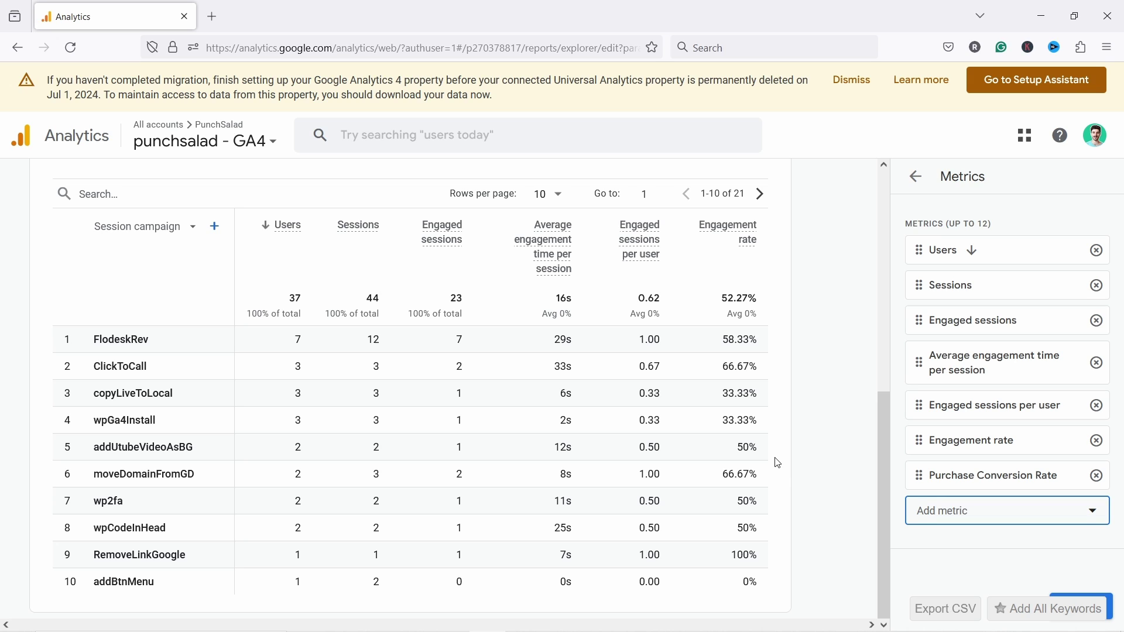
pyautogui.click(1115, 612)
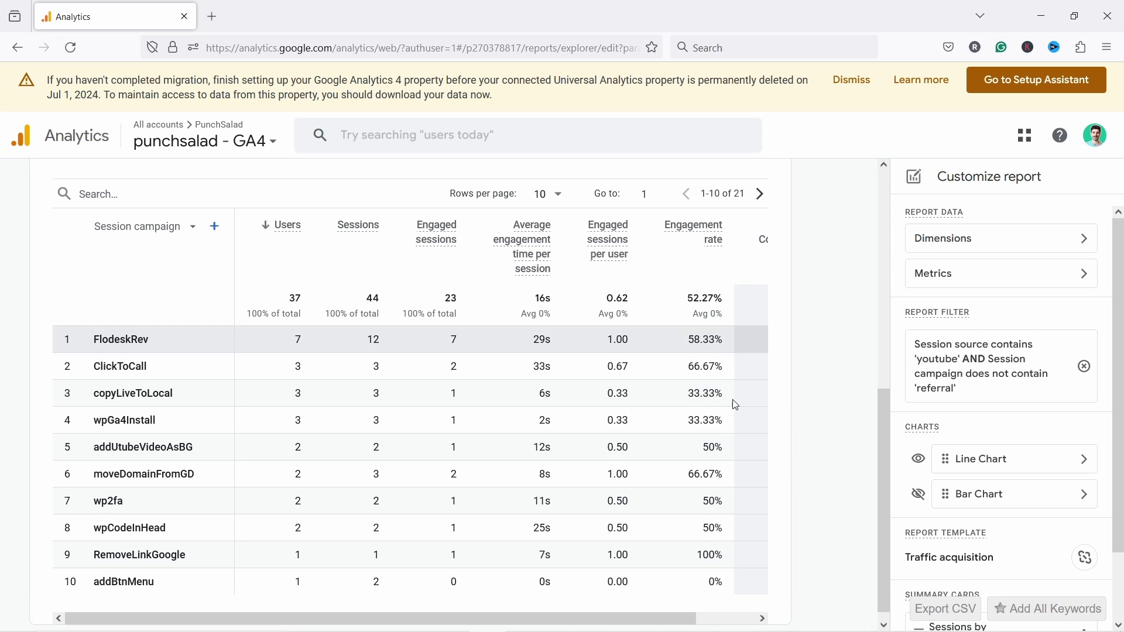
pyautogui.moveTo(674, 618); pyautogui.dragTo(614, 624)
# - Save the metric changes to the current Youtube Organic Campaigns report
pyautogui.scroll(7, 814, 304)
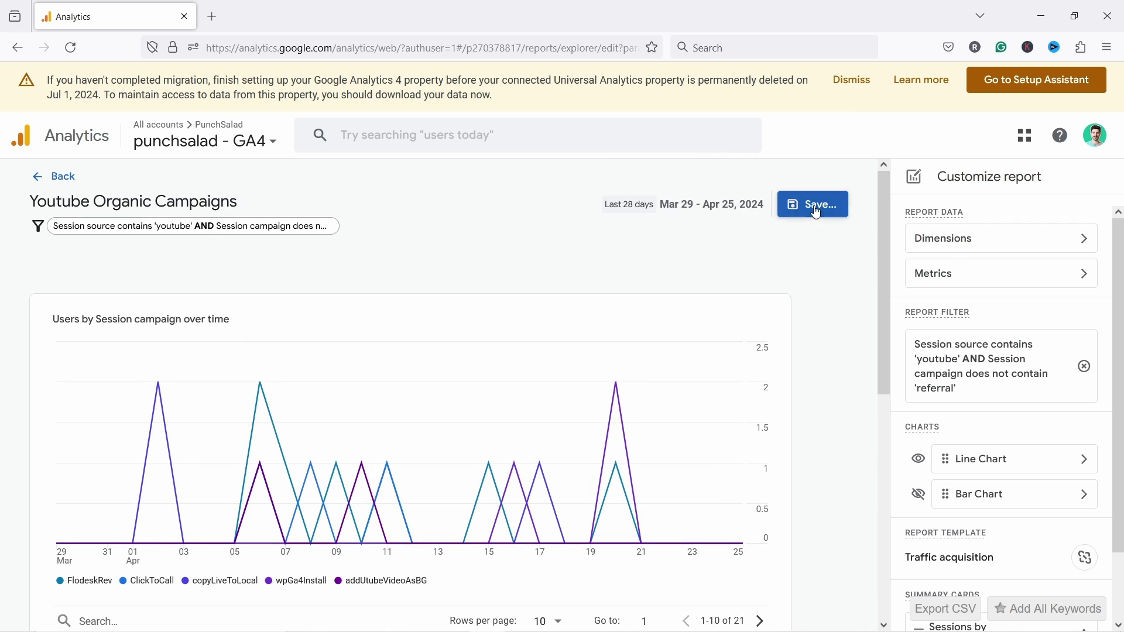
pyautogui.click(818, 212)
pyautogui.click(846, 240)
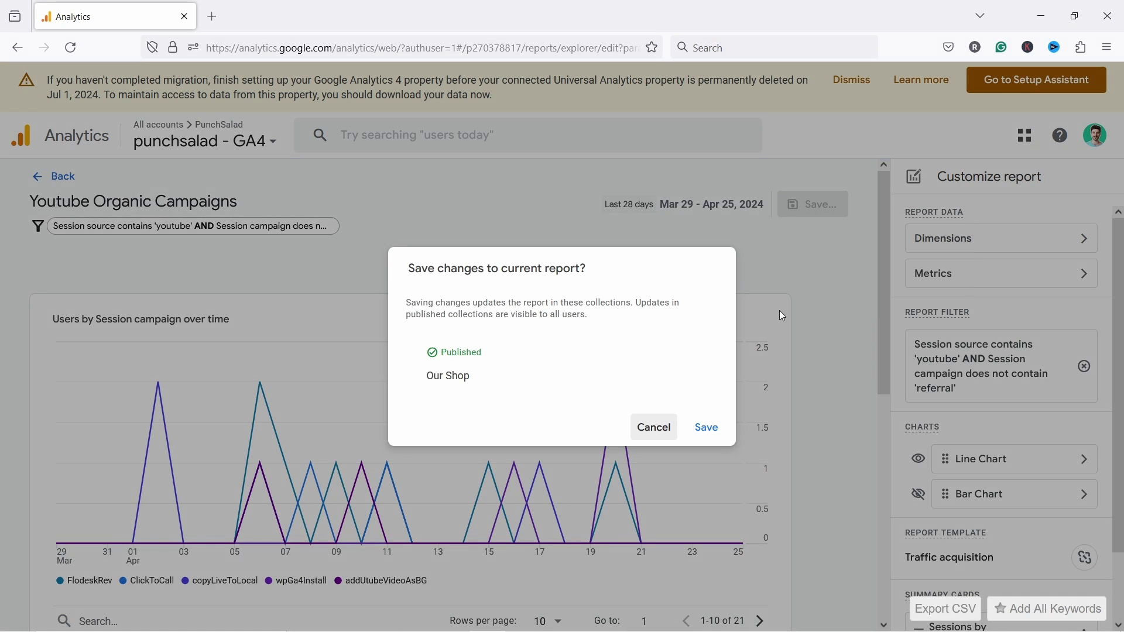
pyautogui.click(719, 434)
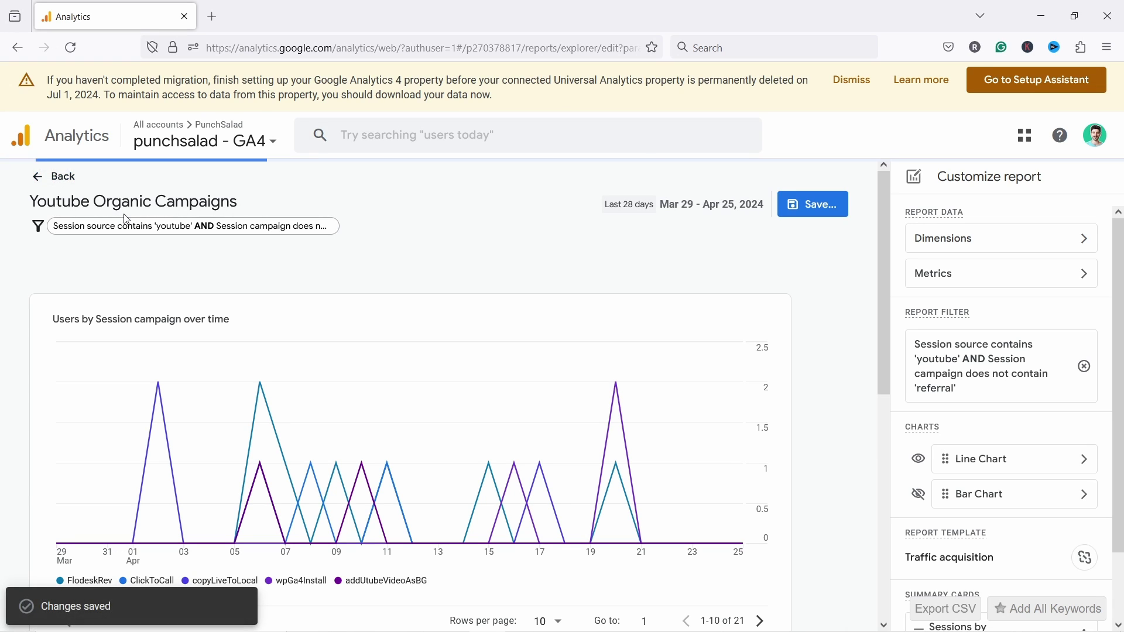
# - Return to the Library, locate the new report in the reports list, and open the Our Shop collection for editing
pyautogui.click(43, 176)
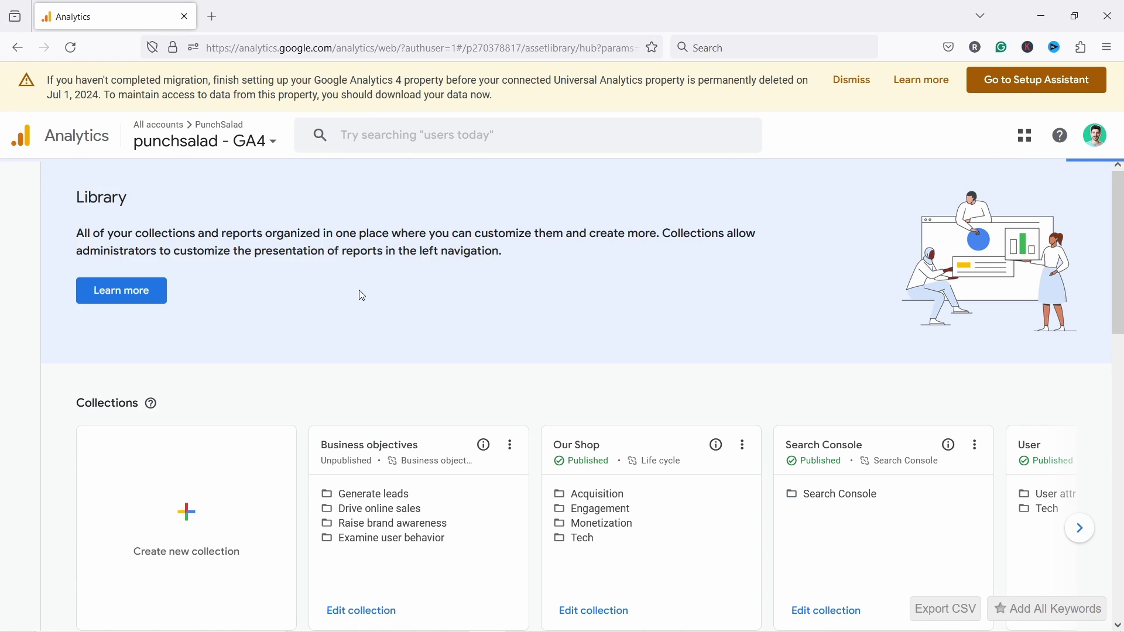
pyautogui.scroll(-5, 682, 299)
pyautogui.scroll(-1, 662, 287)
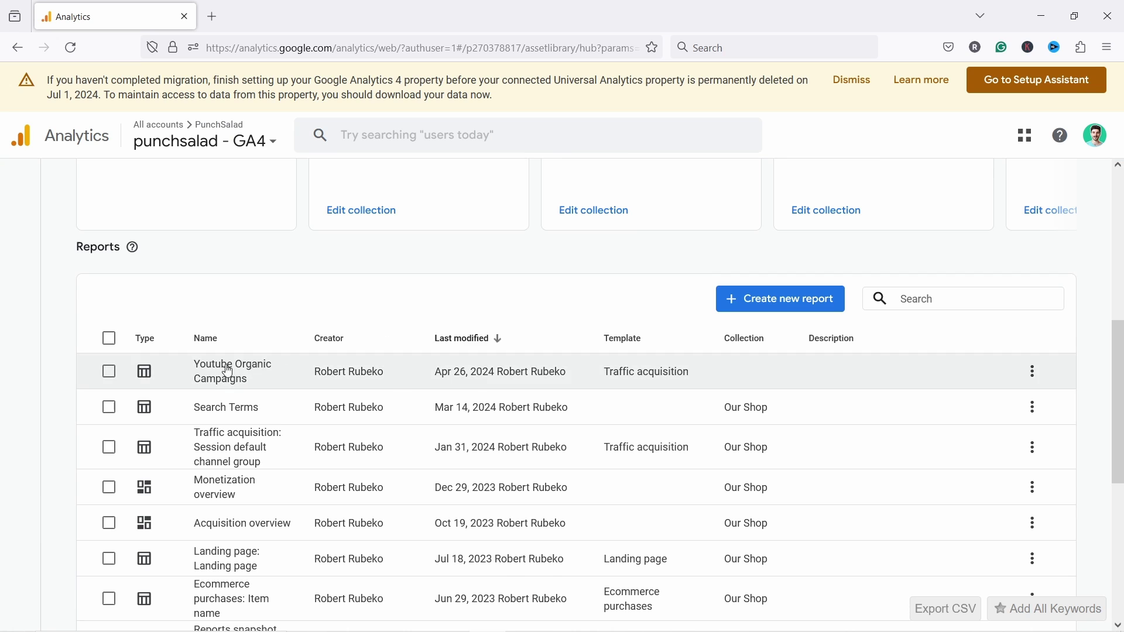
pyautogui.scroll(3, 480, 389)
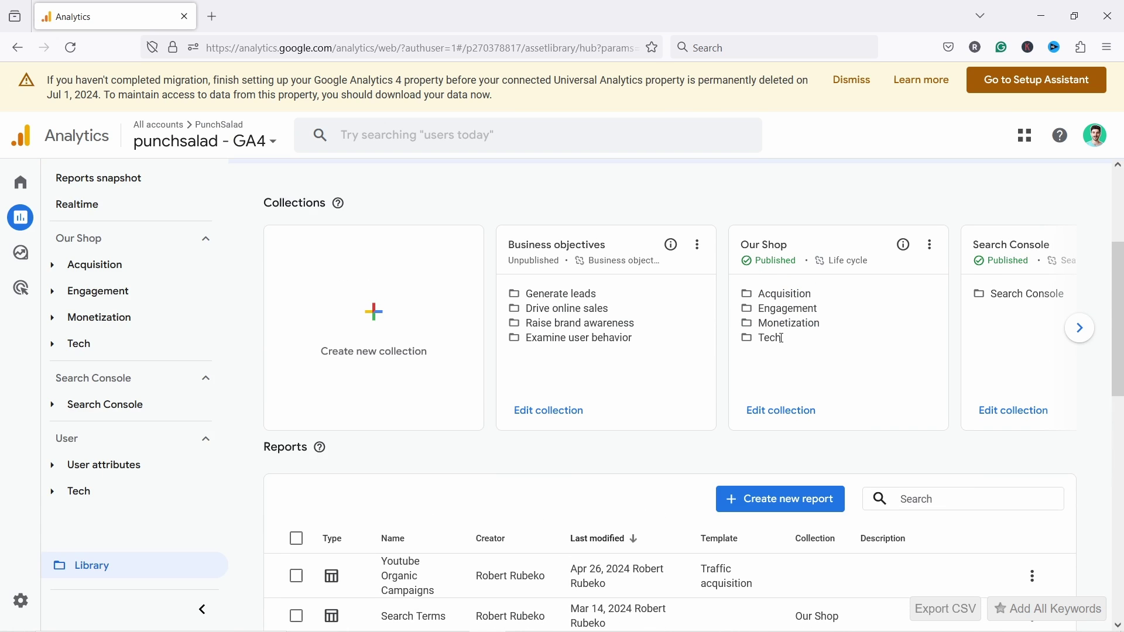
pyautogui.click(787, 420)
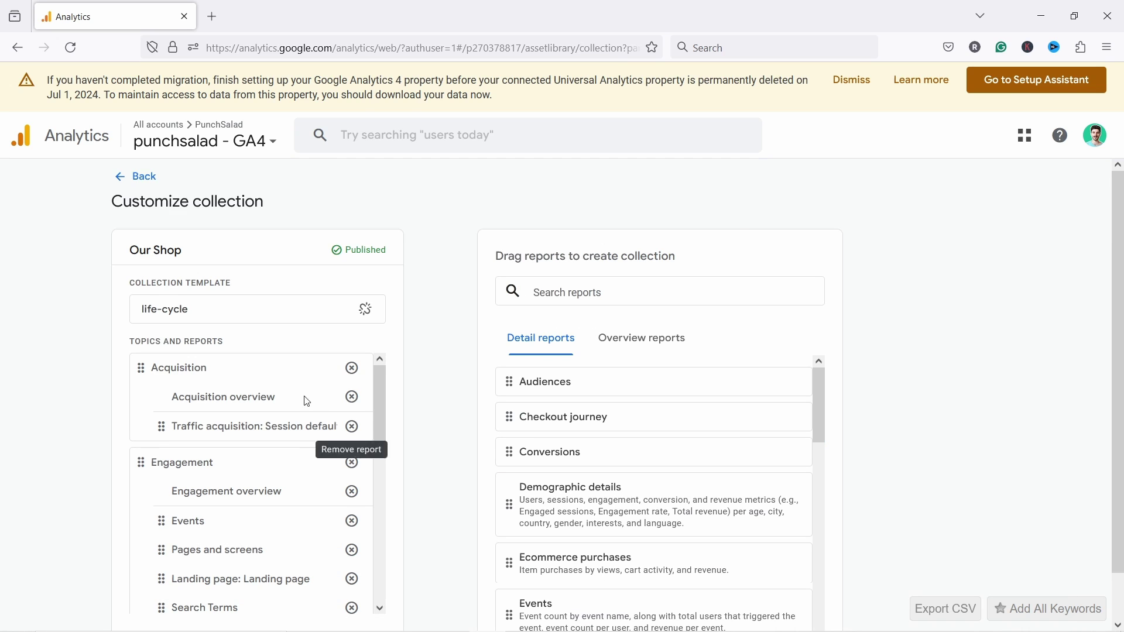
# - Search the detail reports for "yout" and add Youtube Organic Campaigns to the Acquisition topic, below the Traffic acquisition report
pyautogui.click(585, 290)
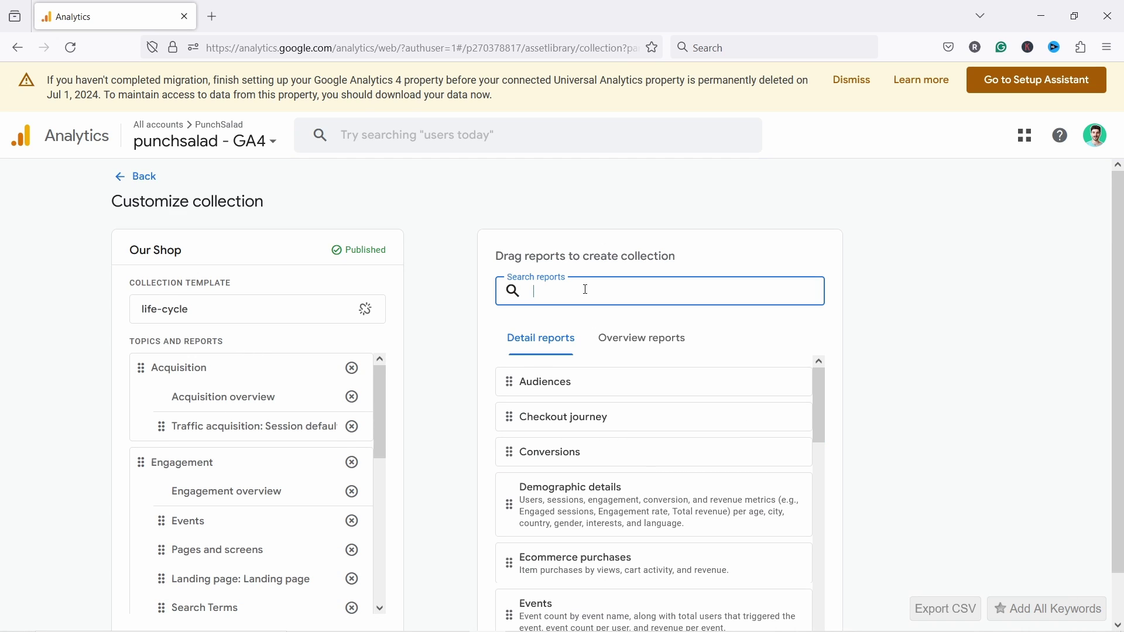
pyautogui.write('yout')
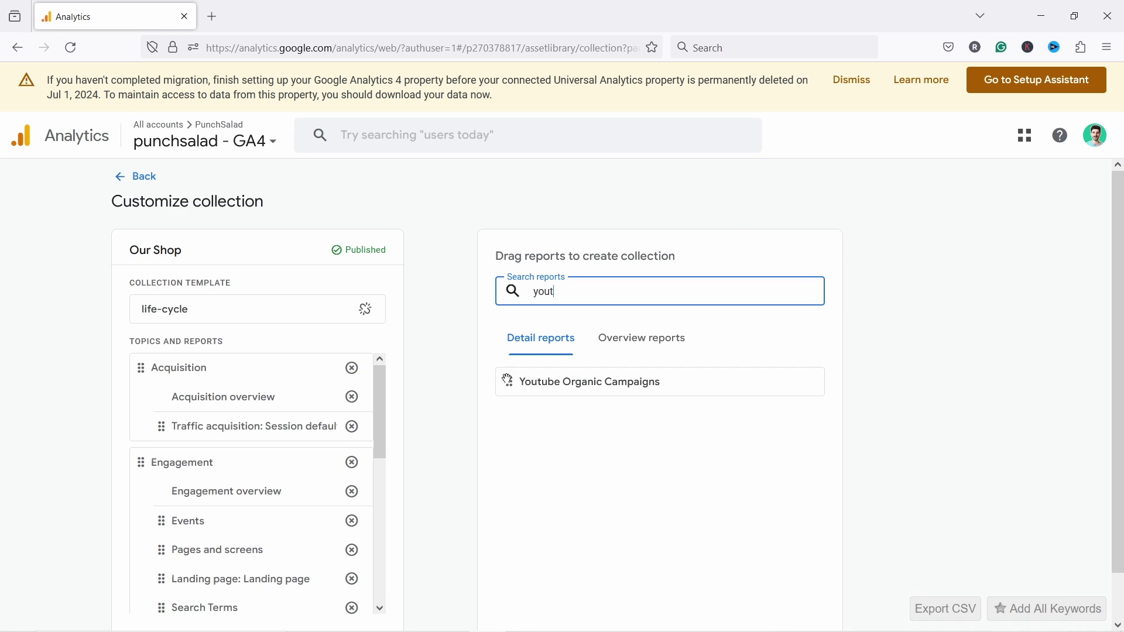
pyautogui.moveTo(370, 390); pyautogui.dragTo(219, 453)
# - Save the changes to the current Our Shop collection and return to the Library
pyautogui.scroll(-2, 417, 471)
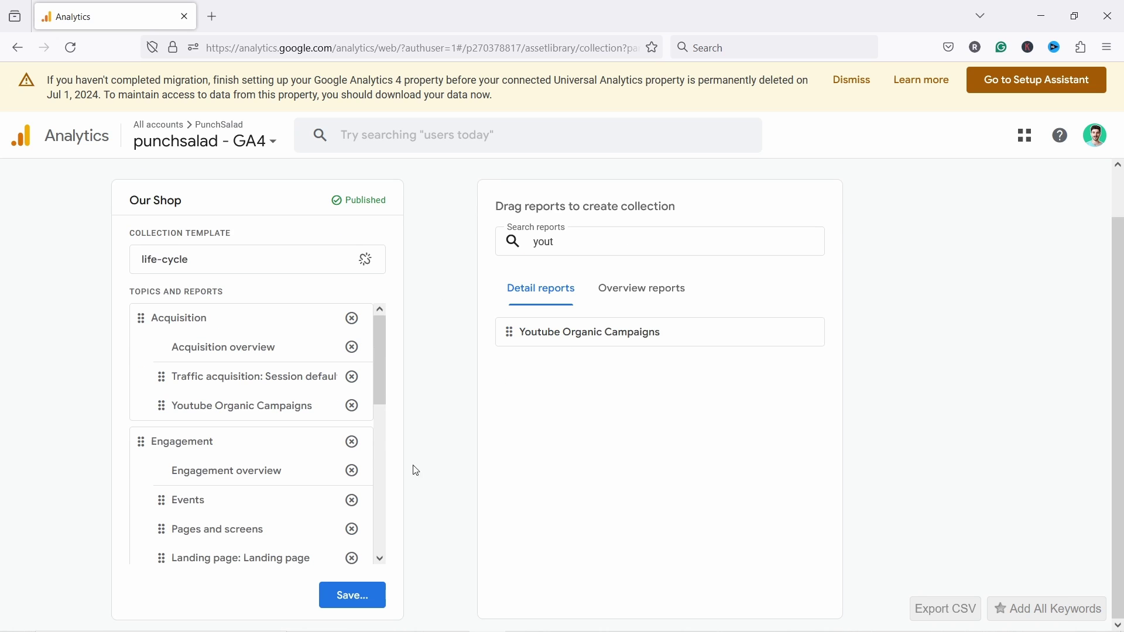
pyautogui.click(353, 594)
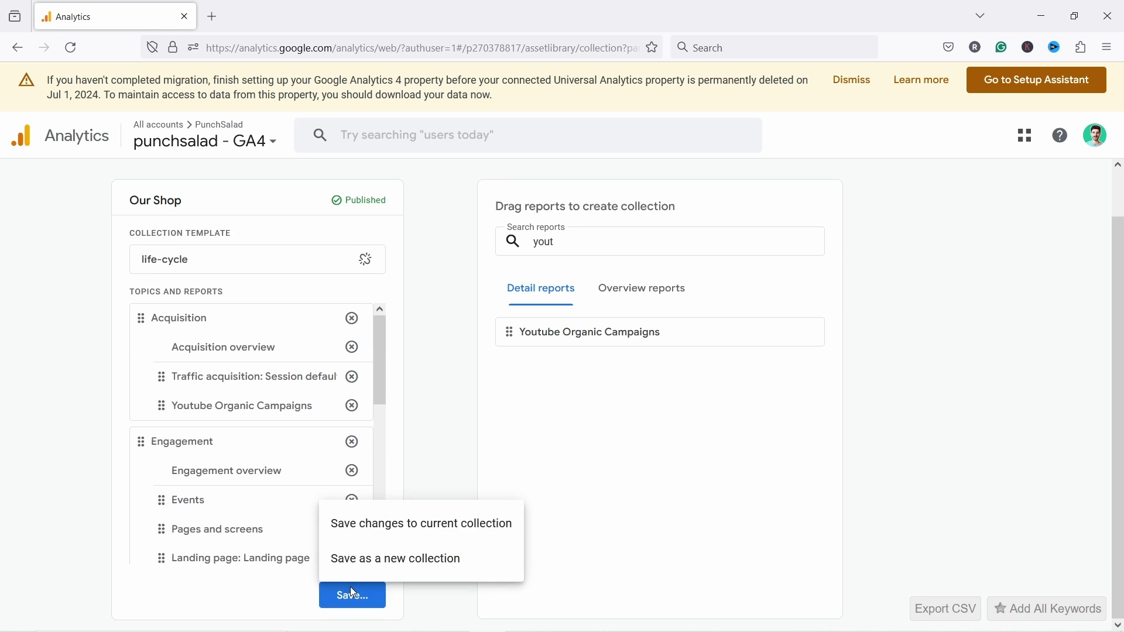
pyautogui.click(374, 538)
pyautogui.scroll(2, 186, 177)
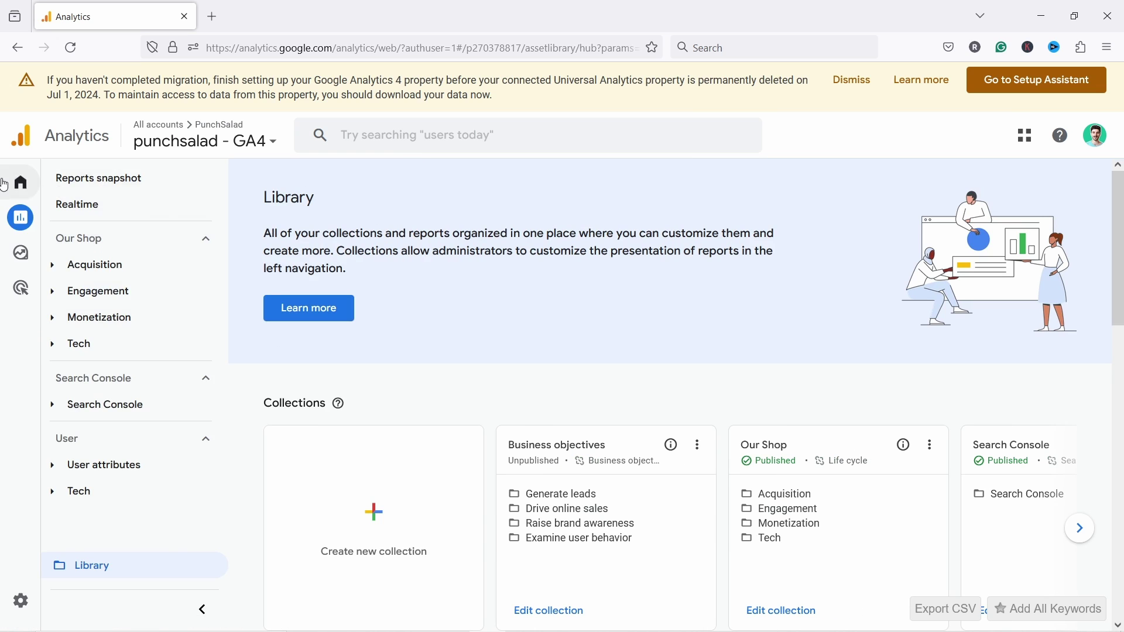
# - Open the Youtube Organic Campaigns report under Acquisition in Our Shop and review its campaign table and metric columns
pyautogui.click(112, 271)
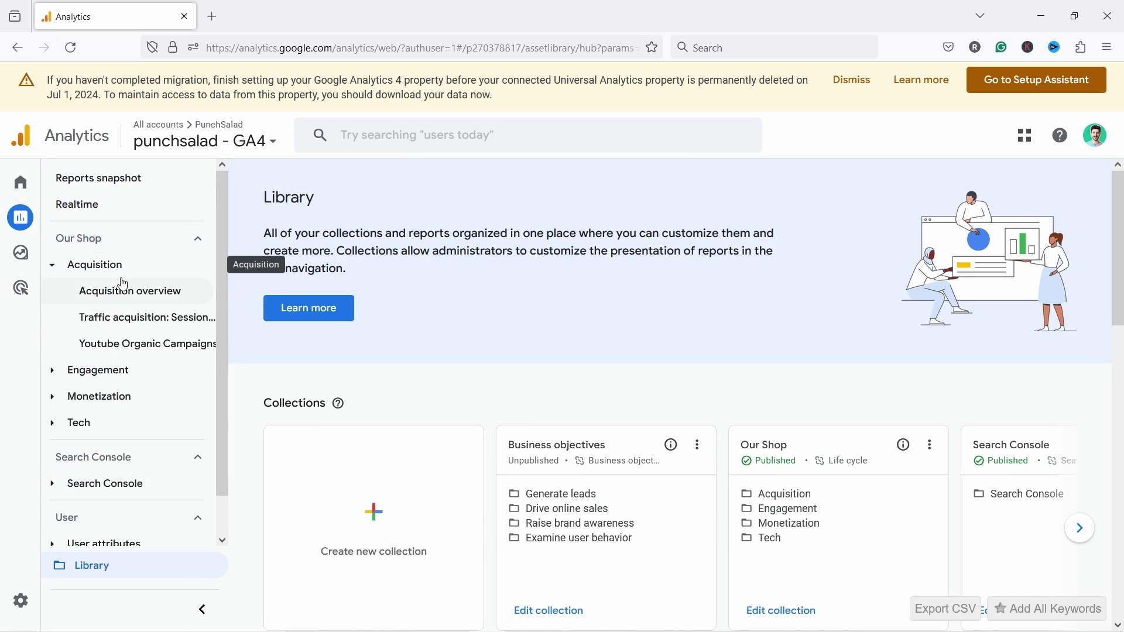
pyautogui.click(151, 345)
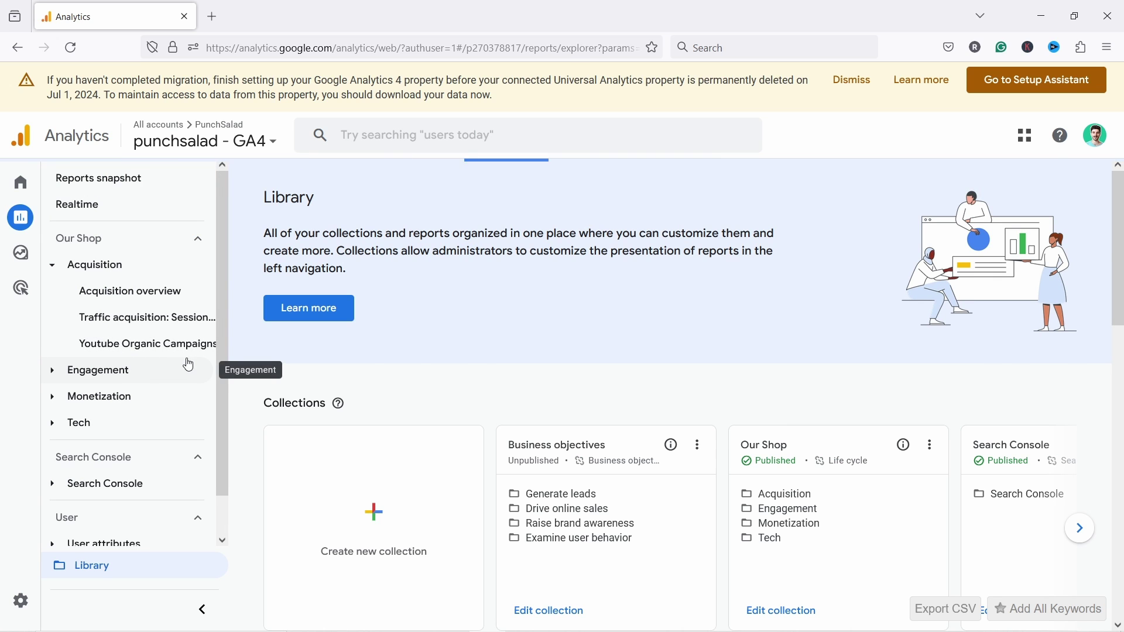
pyautogui.scroll(-5, 1121, 436)
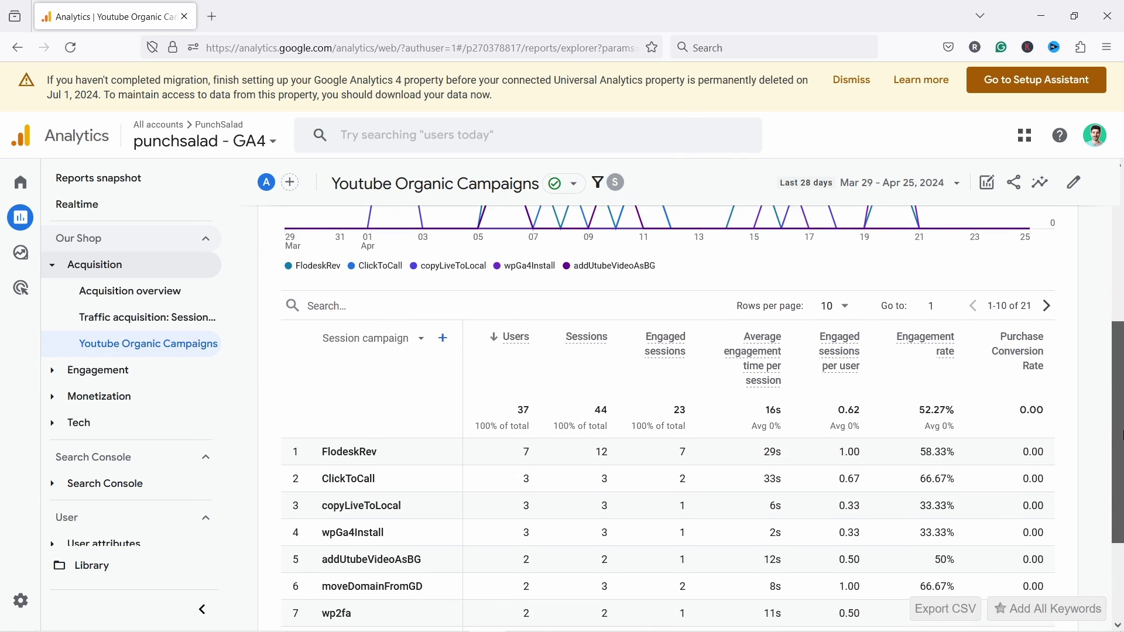
pyautogui.moveTo(1120, 436); pyautogui.dragTo(1121, 463)
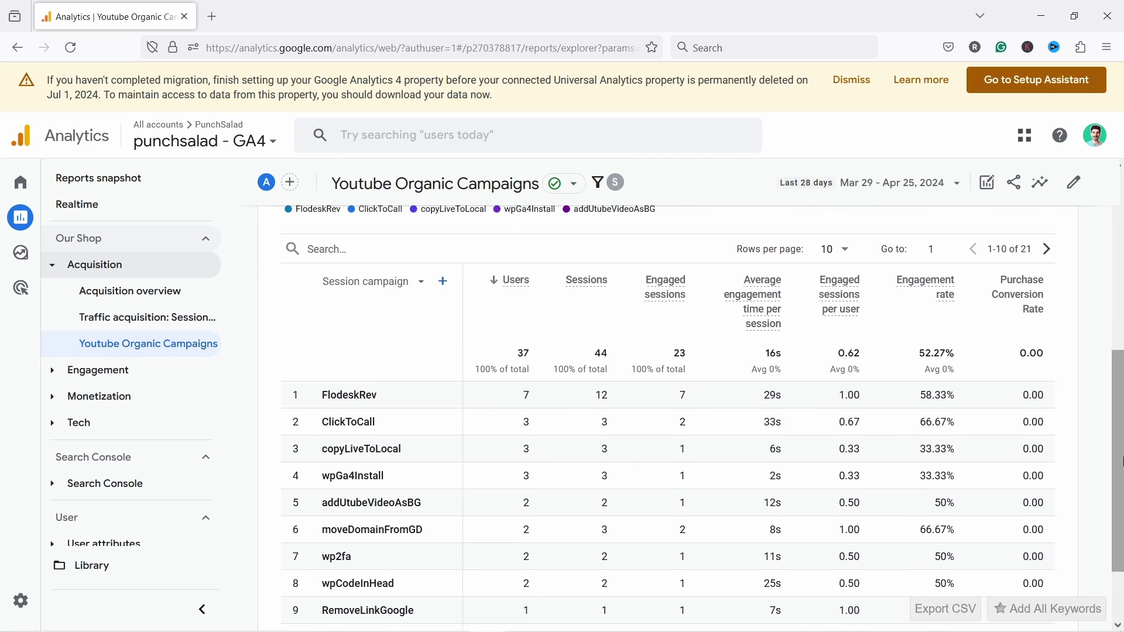